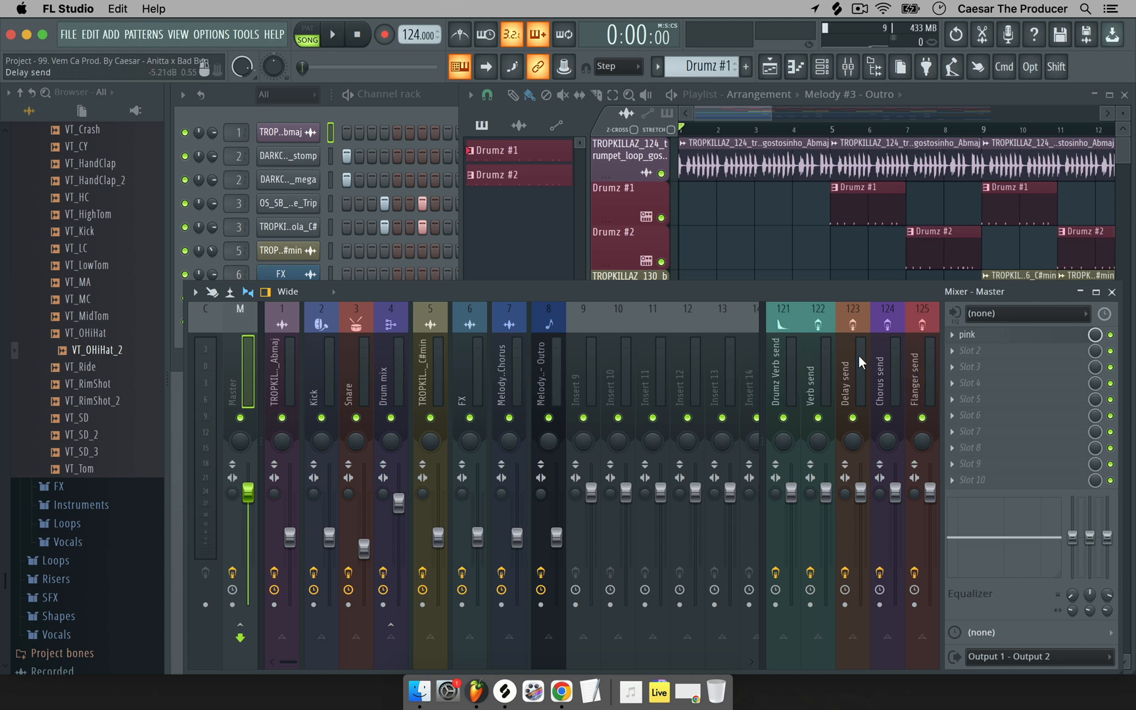
Select the last middle mixer track, Insert 120, and dock it to the Right section beside the send tracks
{"action": "left_click", "coordinate": [741, 373]}
{"action": "scroll", "coordinate": [739, 373], "scroll_direction": "down", "scroll_amount": 10}
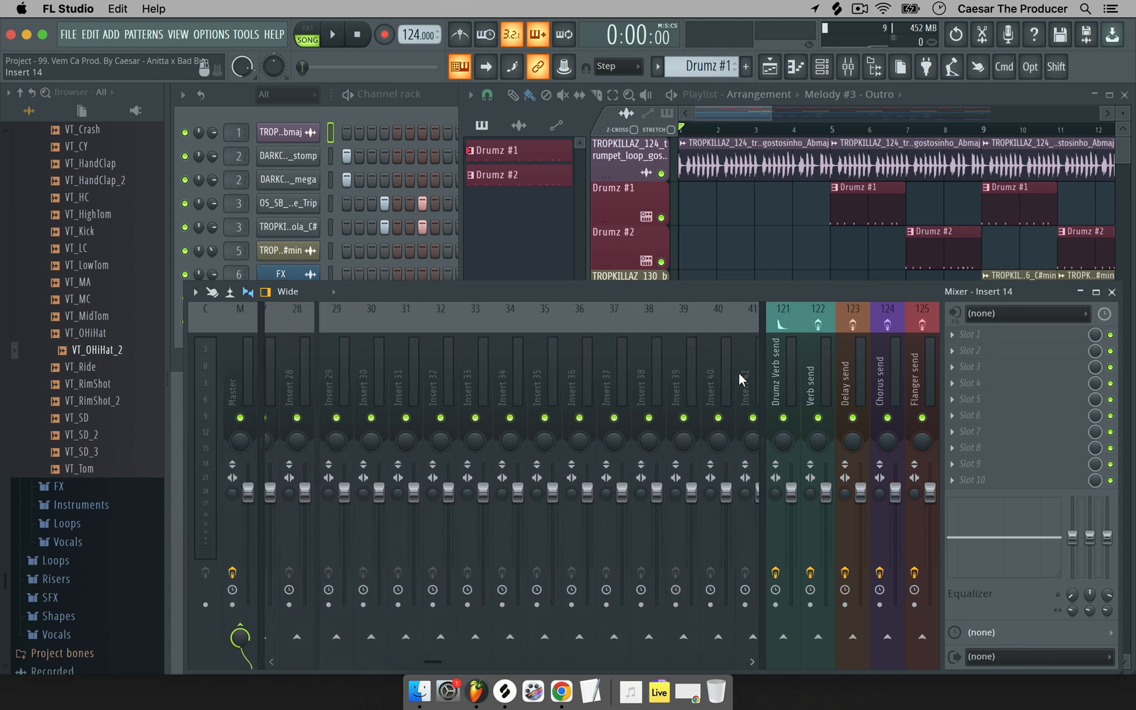
{"action": "scroll", "coordinate": [738, 373], "scroll_direction": "down", "scroll_amount": 10}
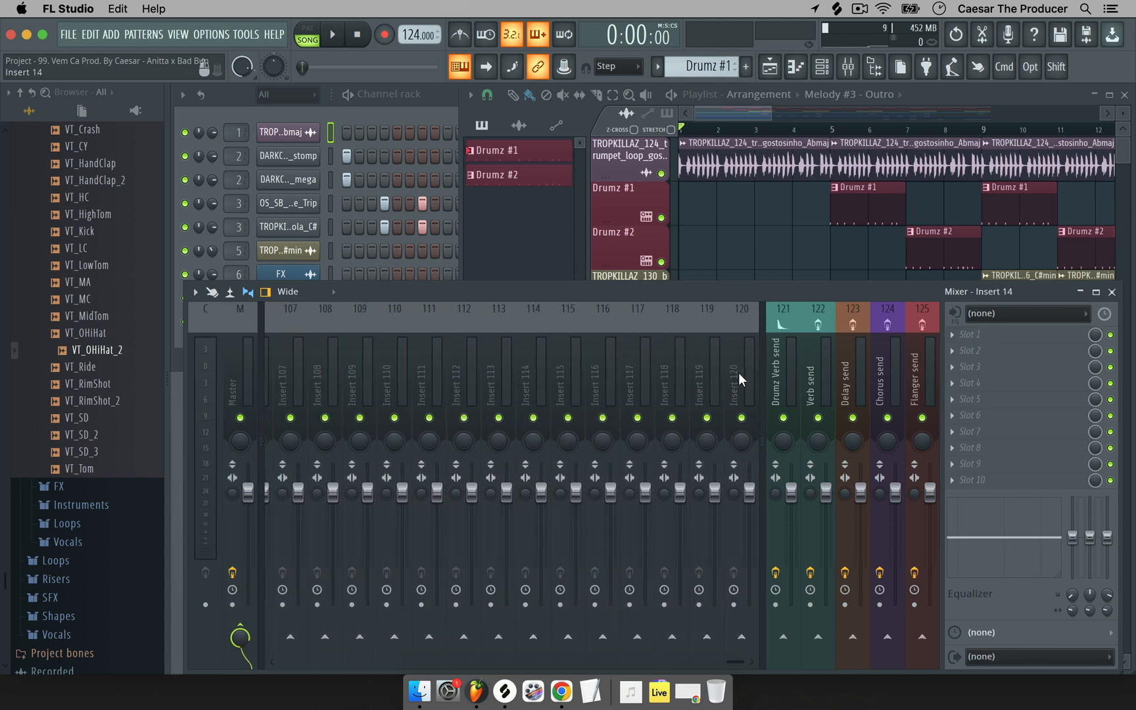
{"action": "left_click", "coordinate": [738, 373]}
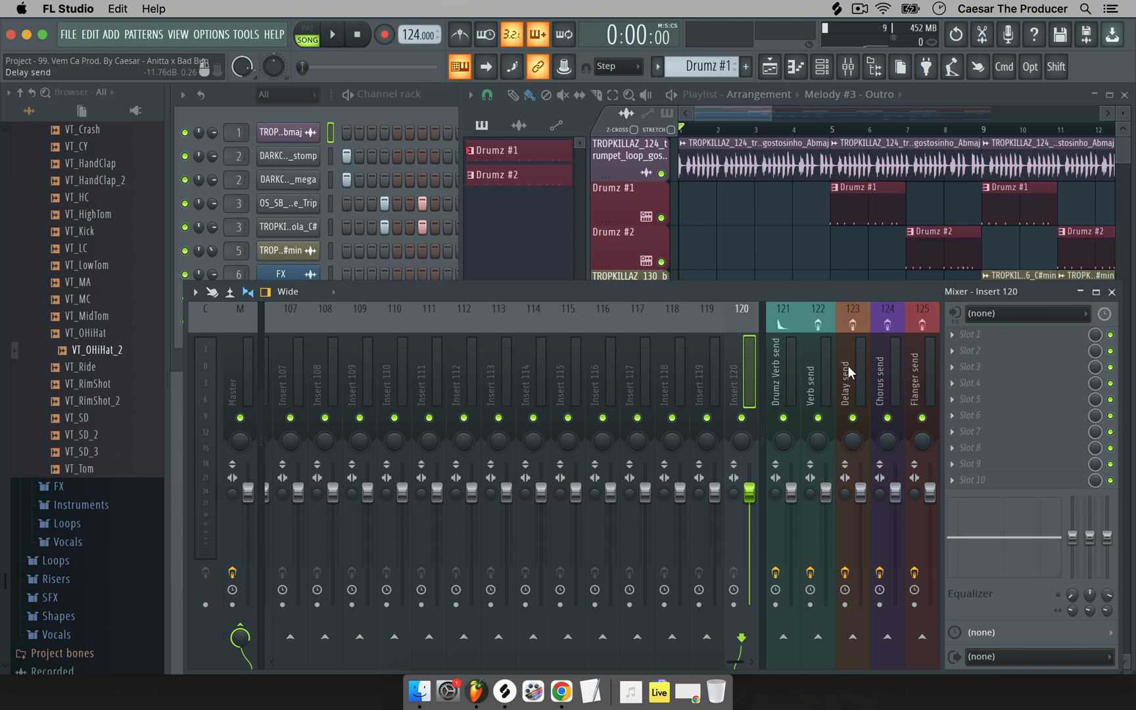
{"action": "right_click", "coordinate": [748, 360]}
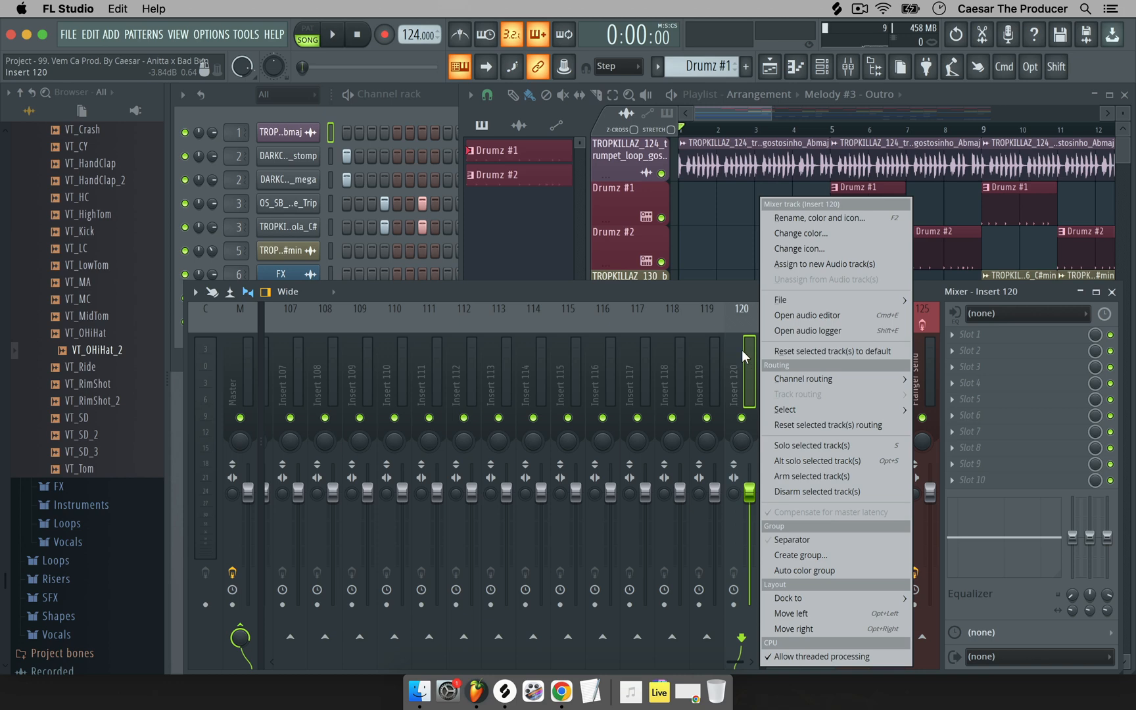
{"action": "mouse_move", "coordinate": [830, 598]}
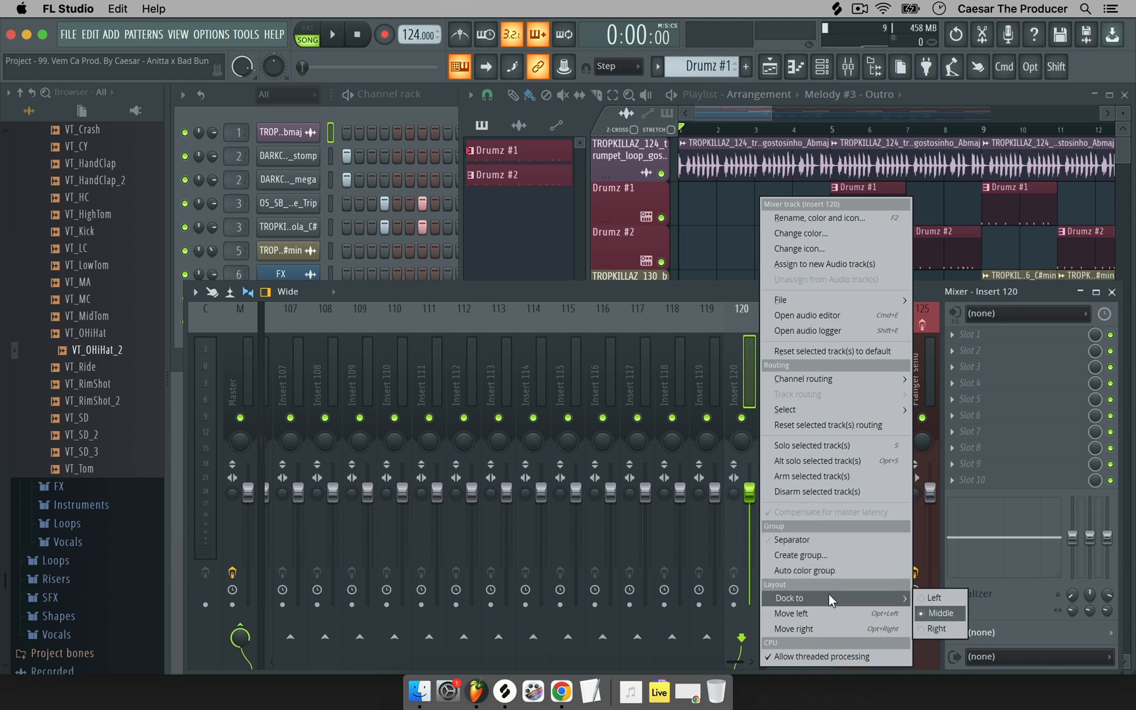
{"action": "left_click", "coordinate": [934, 628]}
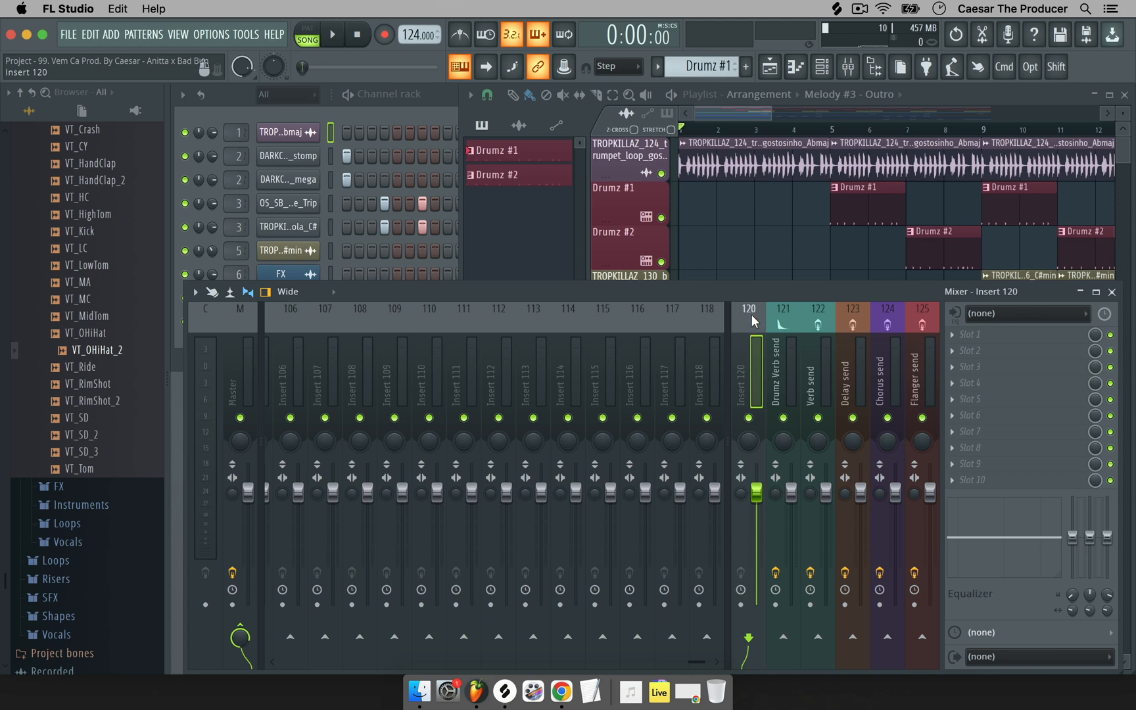
Dock mixer track Insert 120 back to the Middle section
{"action": "left_click", "coordinate": [1003, 337]}
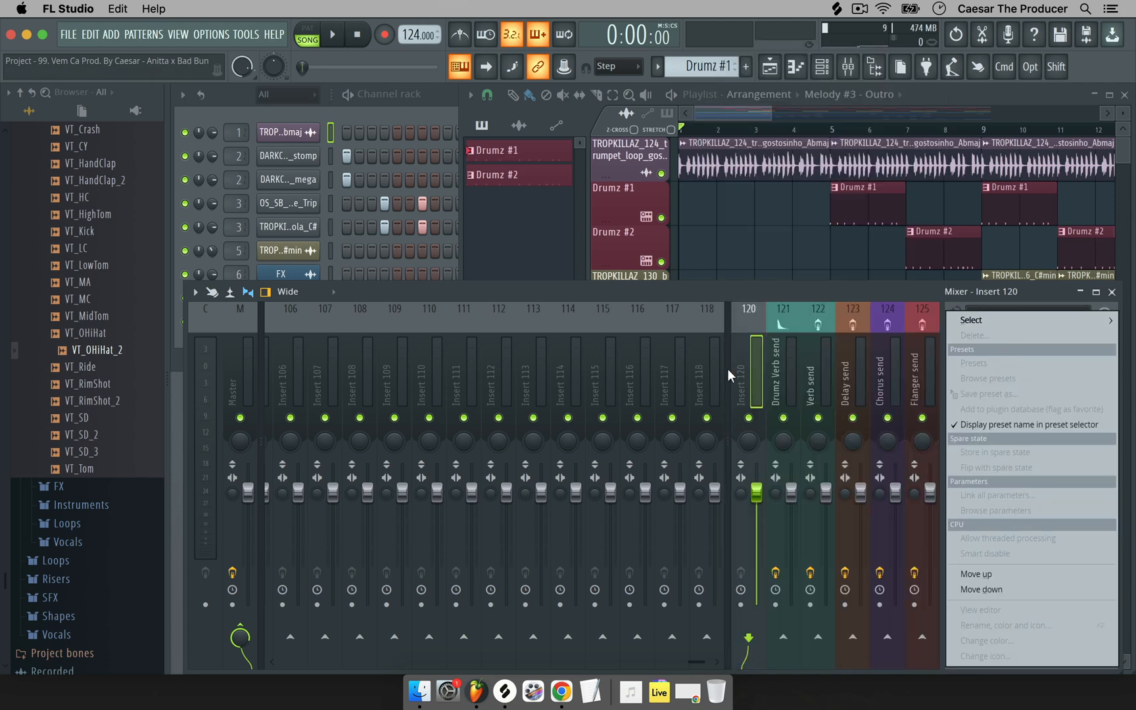
{"action": "left_click", "coordinate": [758, 373]}
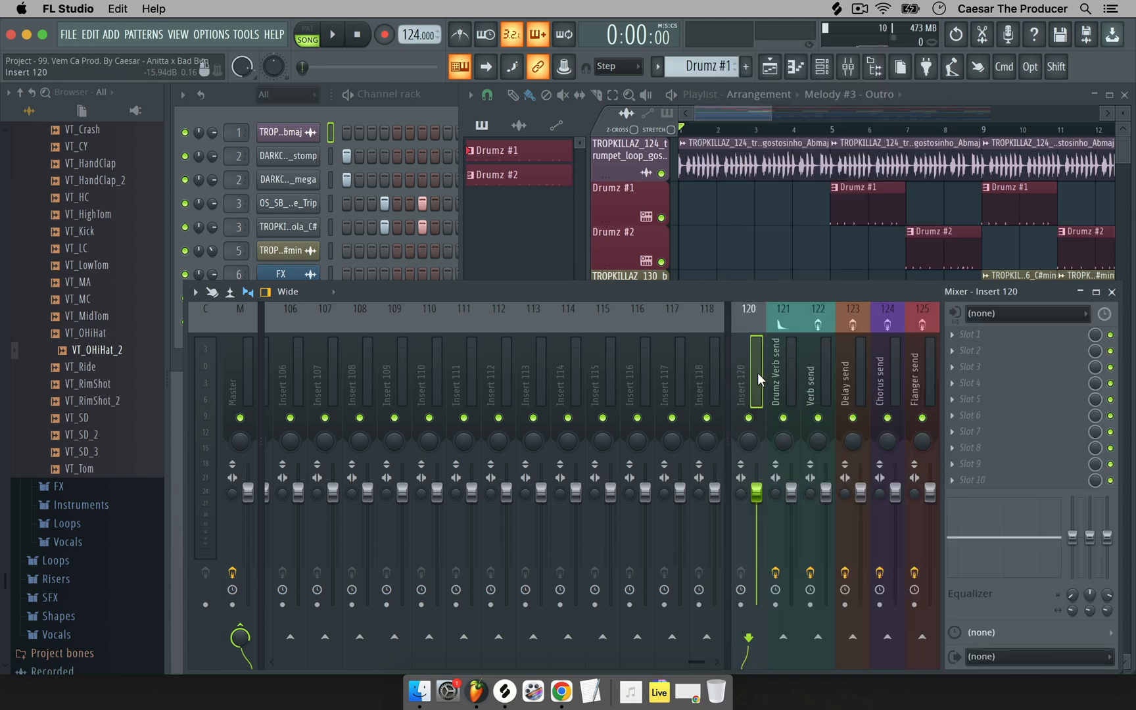
{"action": "right_click", "coordinate": [757, 373]}
{"action": "mouse_move", "coordinate": [816, 605]}
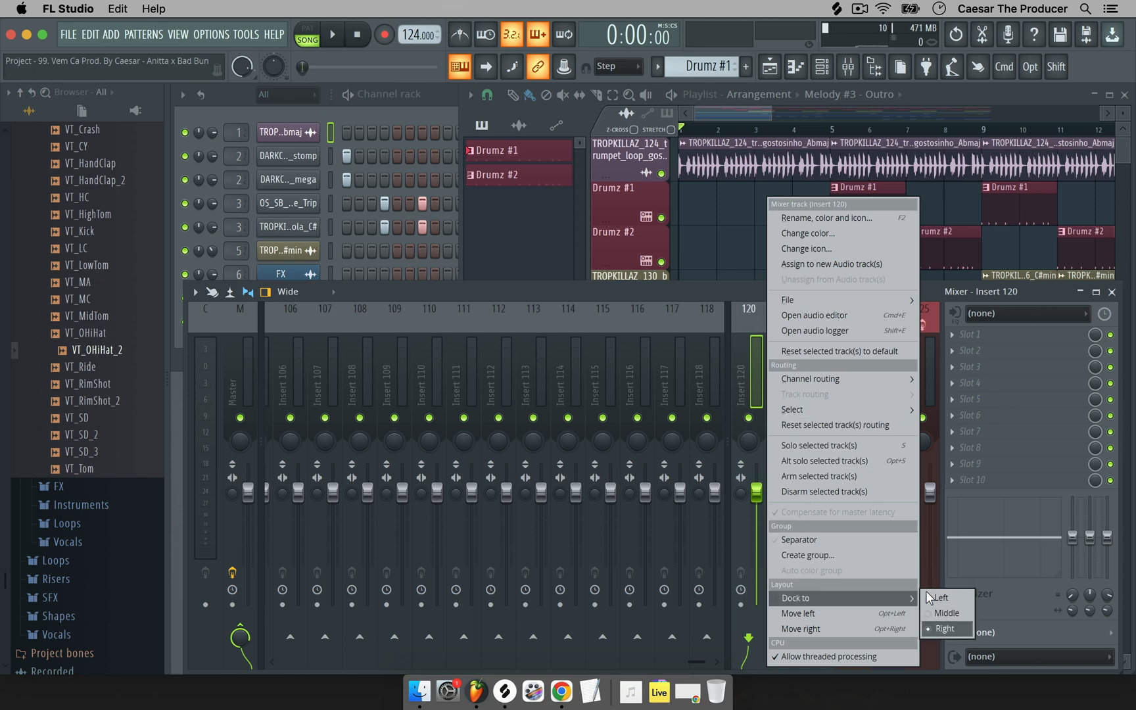
{"action": "left_click", "coordinate": [947, 612]}
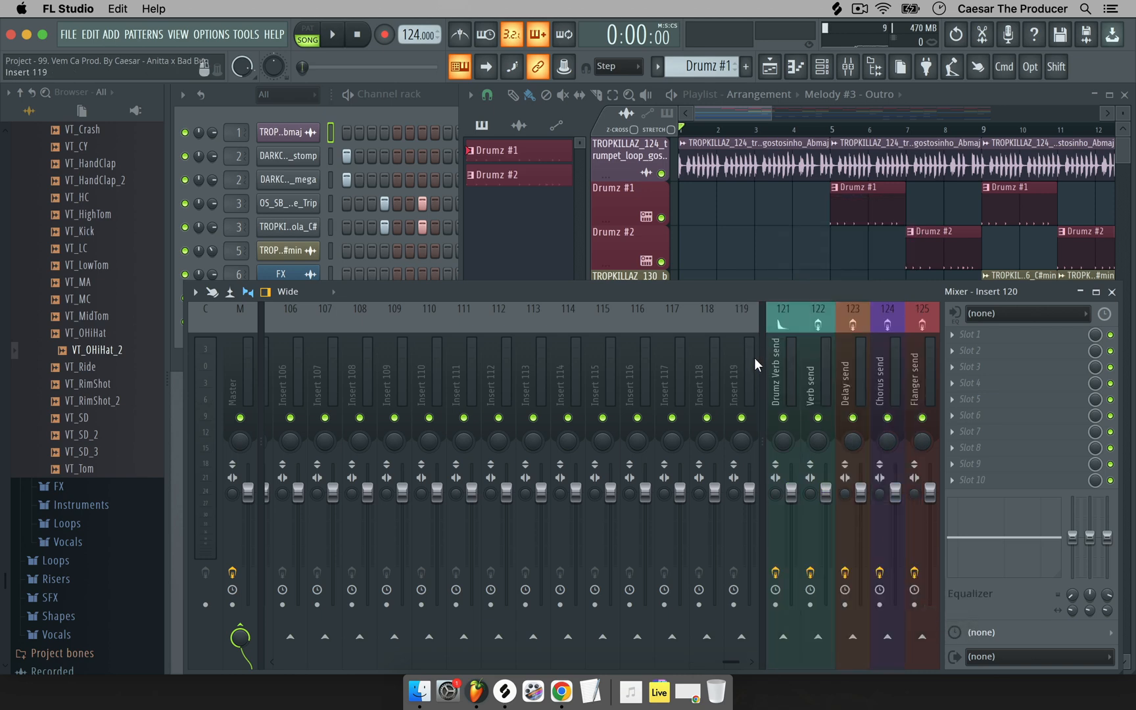
Examine the effect chains and routing of the Verb send and the Kick, Snare, Drum mix, FX and melody mixer tracks
{"action": "scroll", "coordinate": [754, 358], "scroll_direction": "left", "scroll_amount": 15}
{"action": "scroll", "coordinate": [752, 354], "scroll_direction": "left", "scroll_amount": 10}
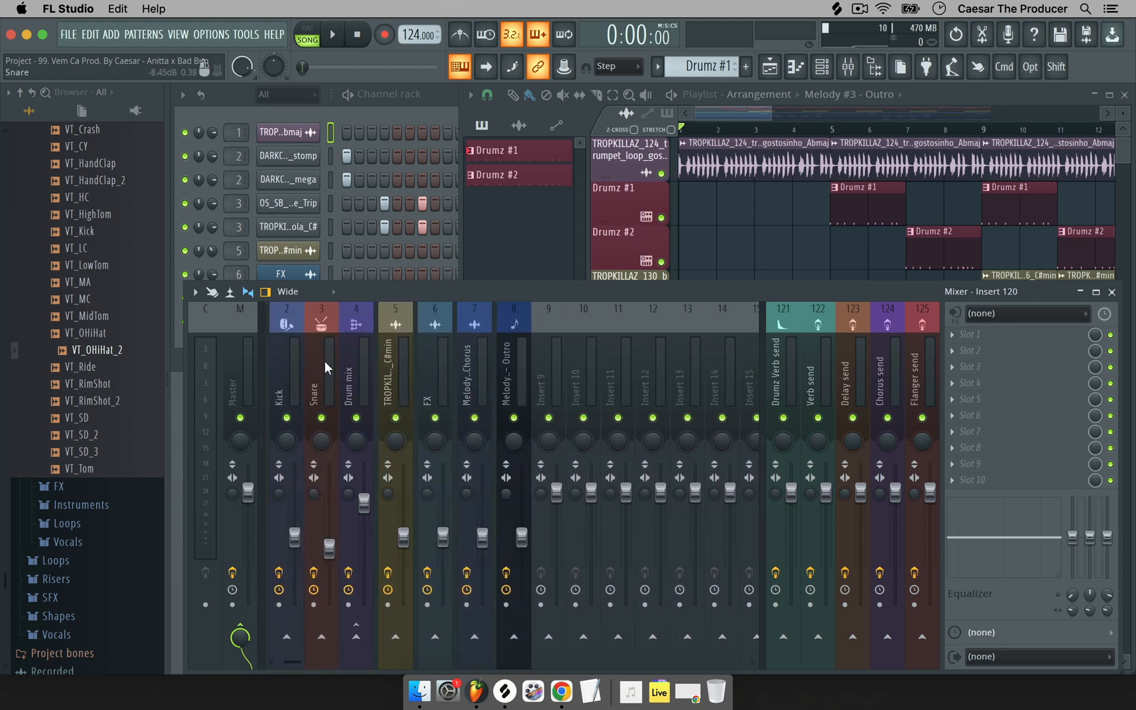
{"action": "left_click", "coordinate": [824, 378]}
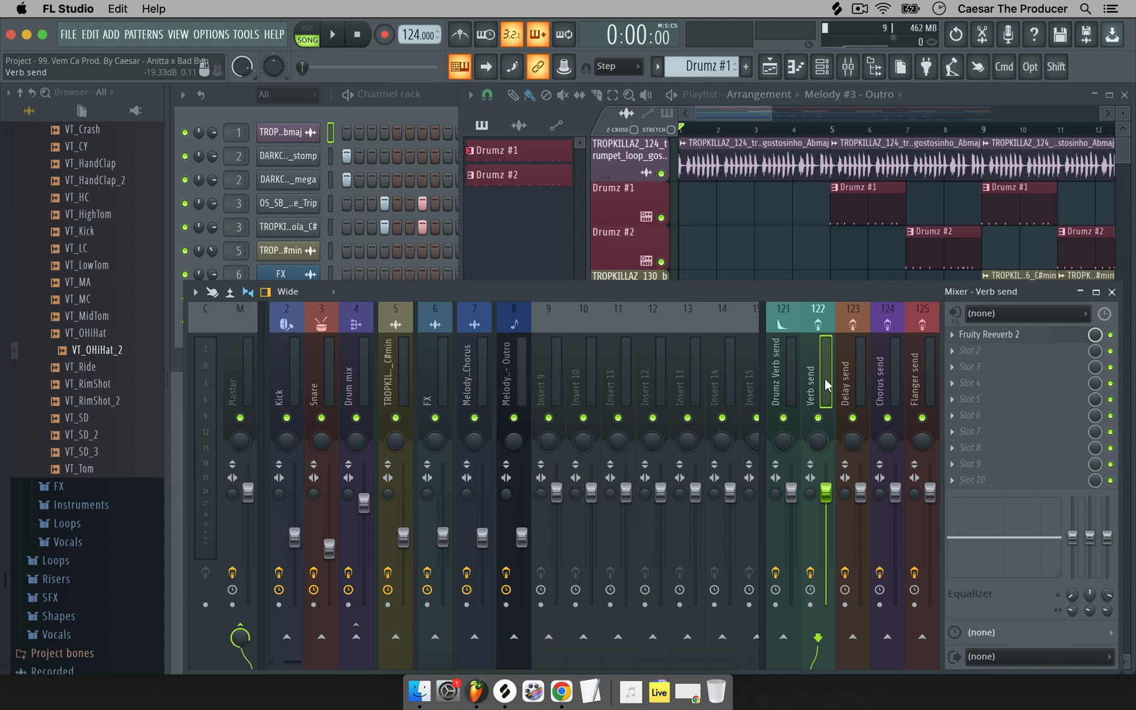
{"action": "left_click", "coordinate": [296, 367]}
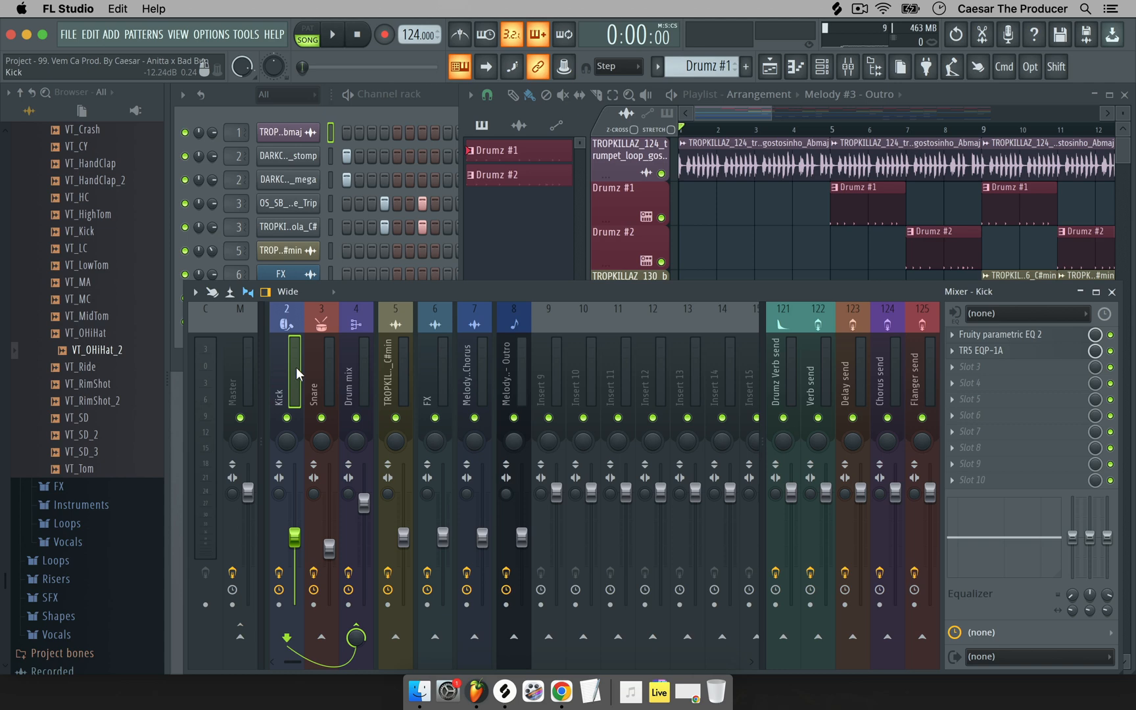
{"action": "left_click", "coordinate": [413, 343]}
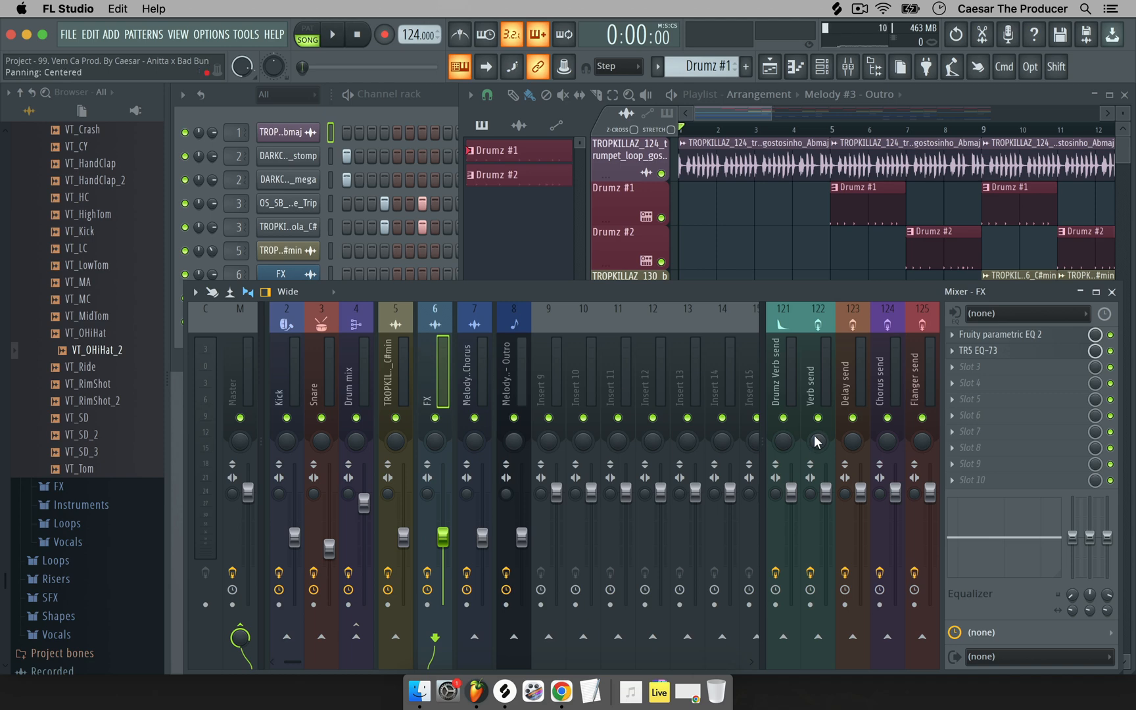
{"action": "left_click", "coordinate": [822, 372]}
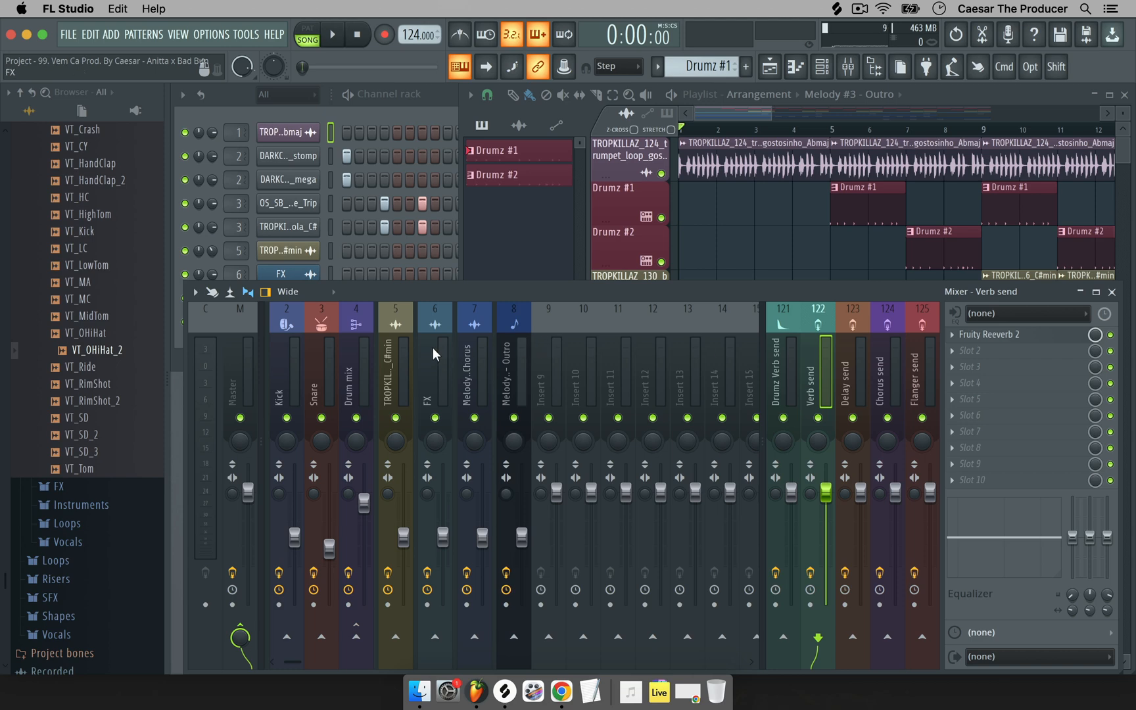
{"action": "left_click", "coordinate": [323, 342]}
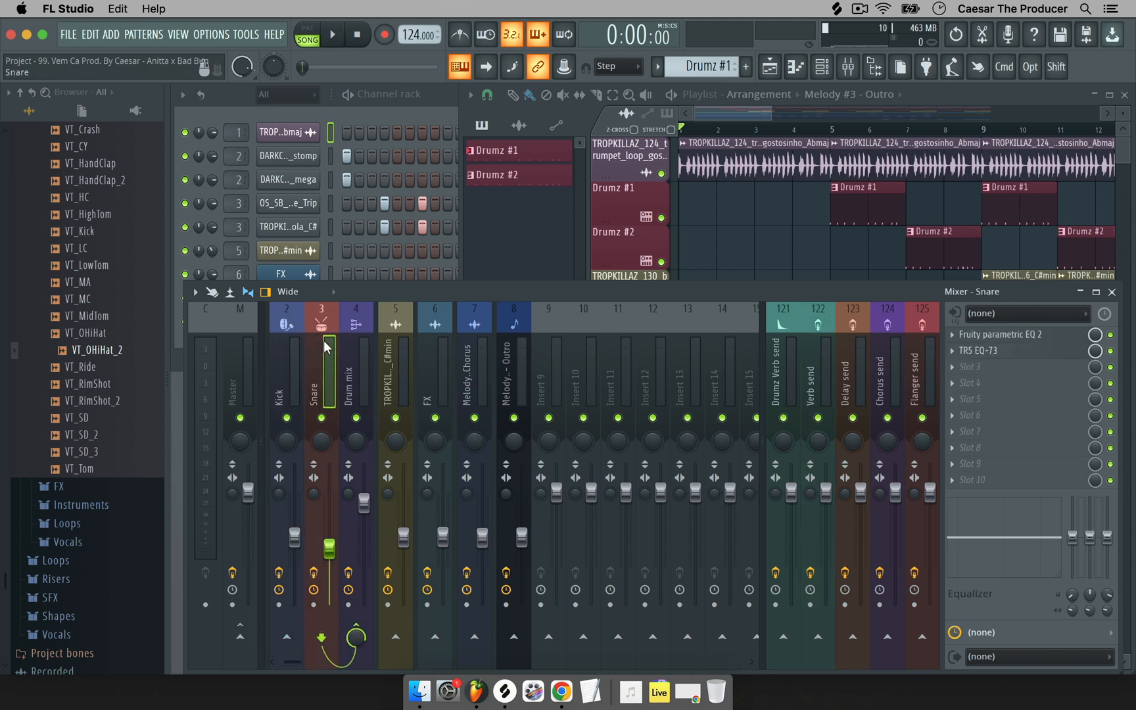
{"action": "left_click", "coordinate": [360, 343]}
{"action": "left_click", "coordinate": [402, 350]}
{"action": "left_click", "coordinate": [436, 350]}
{"action": "left_click", "coordinate": [474, 352]}
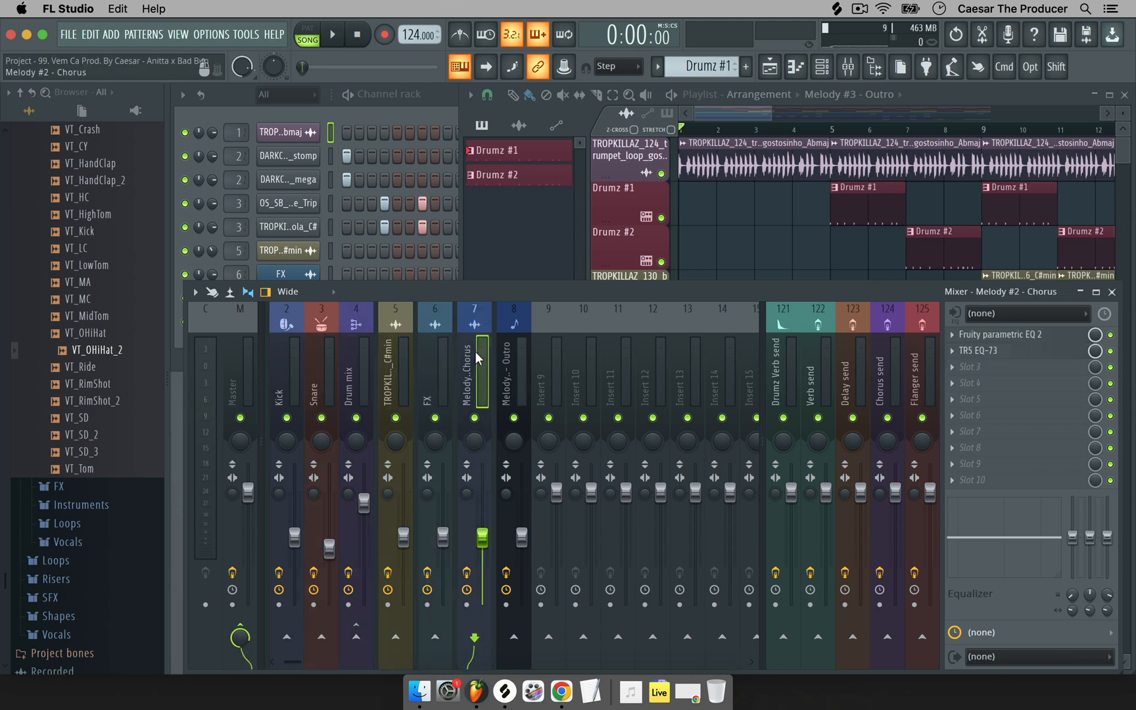
{"action": "left_click", "coordinate": [295, 355]}
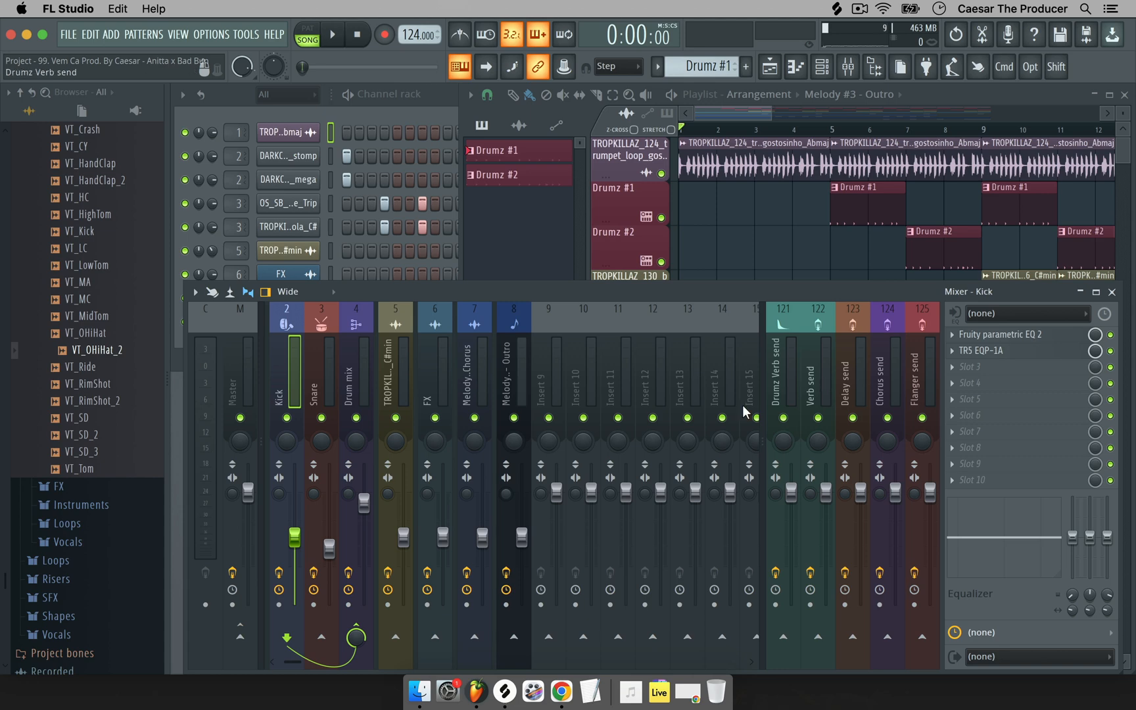
Search the effect plugins for "rev" and load the VST Rev PLATE-140 into slot 4 of the trumpet loop's mixer track
{"action": "scroll", "coordinate": [293, 355], "scroll_direction": "up", "scroll_amount": 1}
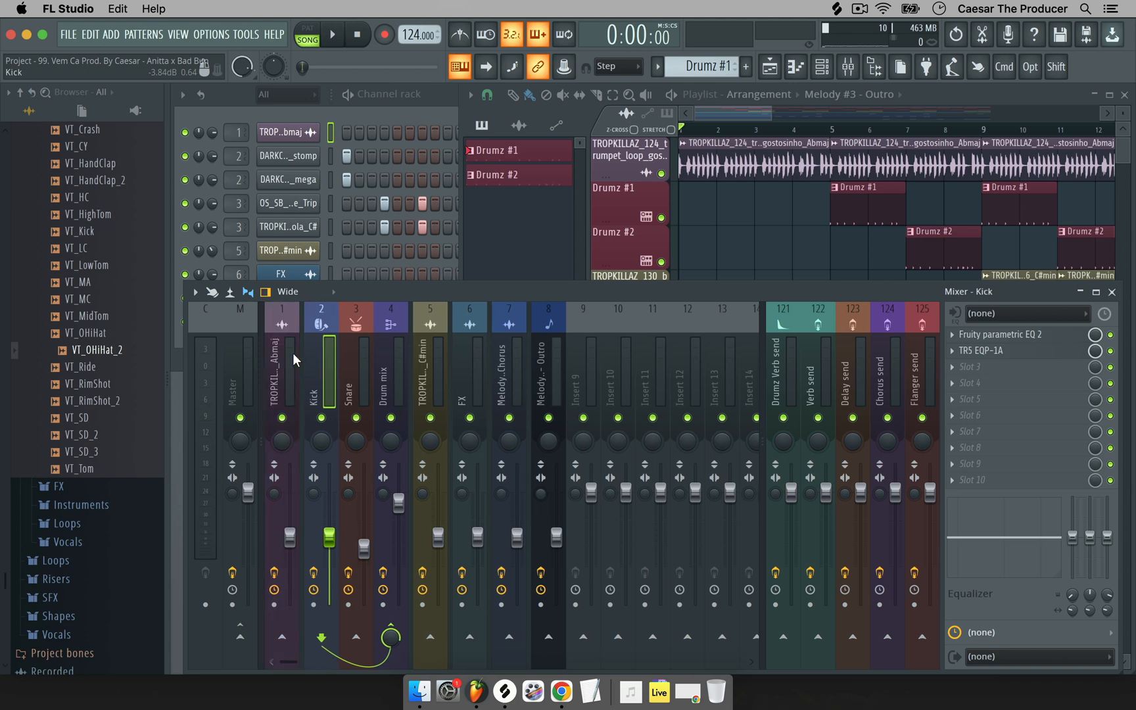
{"action": "left_click", "coordinate": [294, 355]}
{"action": "left_click", "coordinate": [971, 388]}
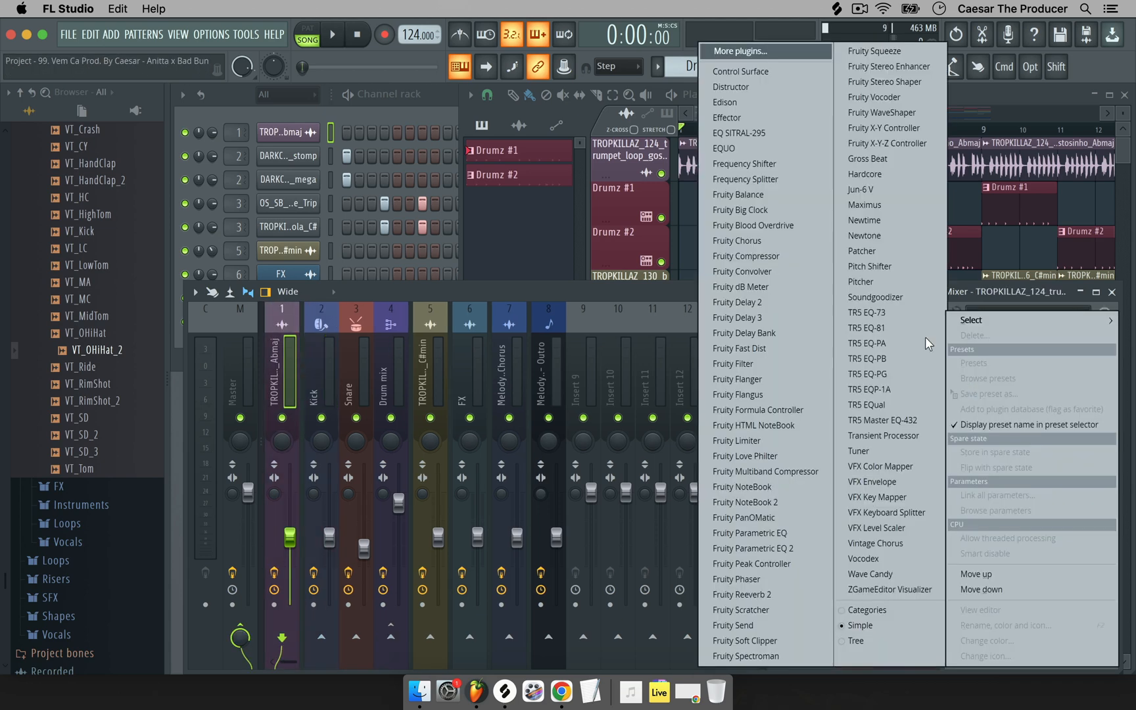
{"action": "left_click", "coordinate": [800, 57]}
{"action": "left_click", "coordinate": [606, 638]}
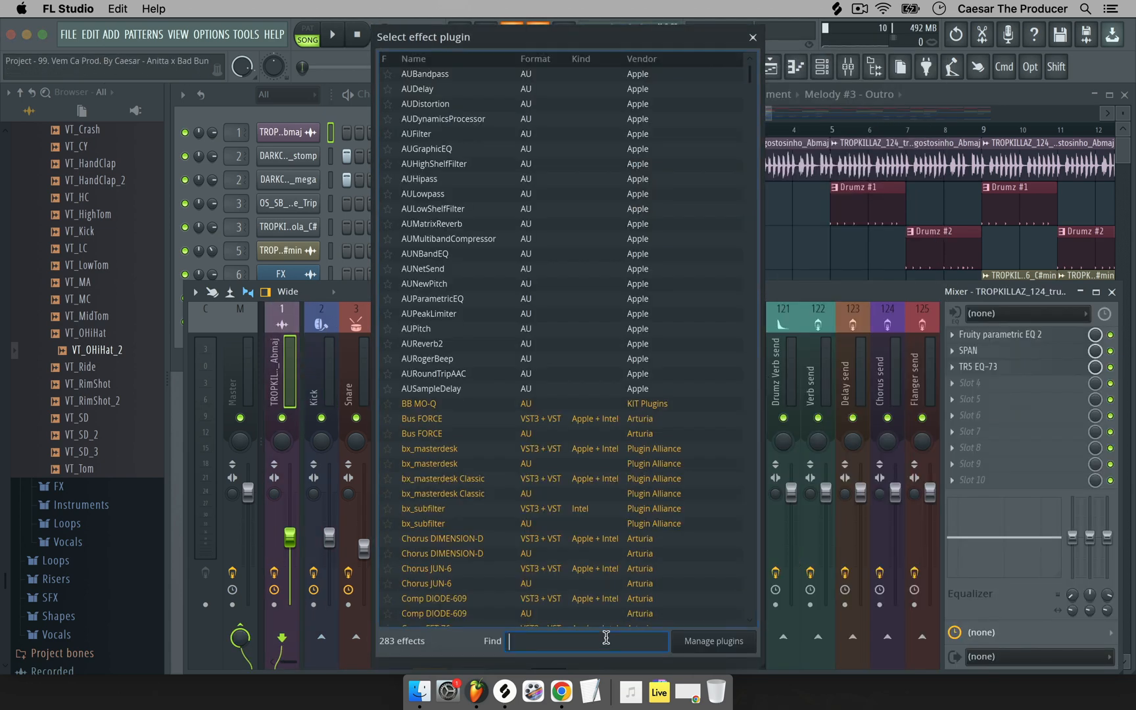
{"action": "type", "text": "rev"}
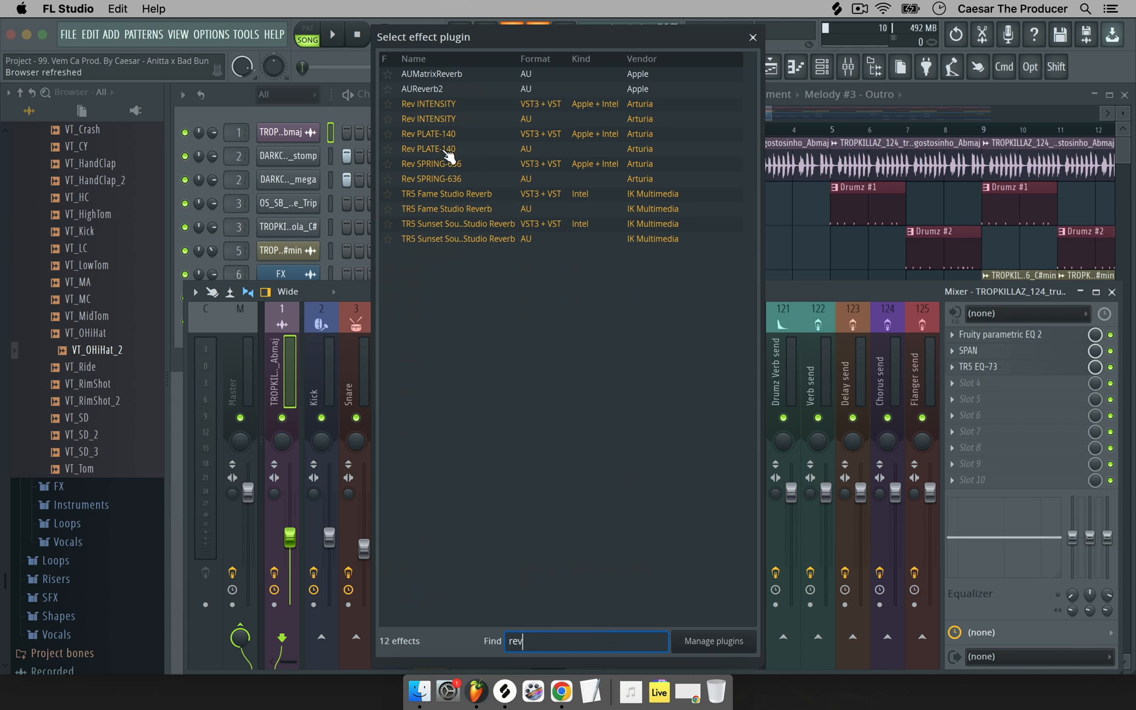
{"action": "left_click", "coordinate": [435, 133]}
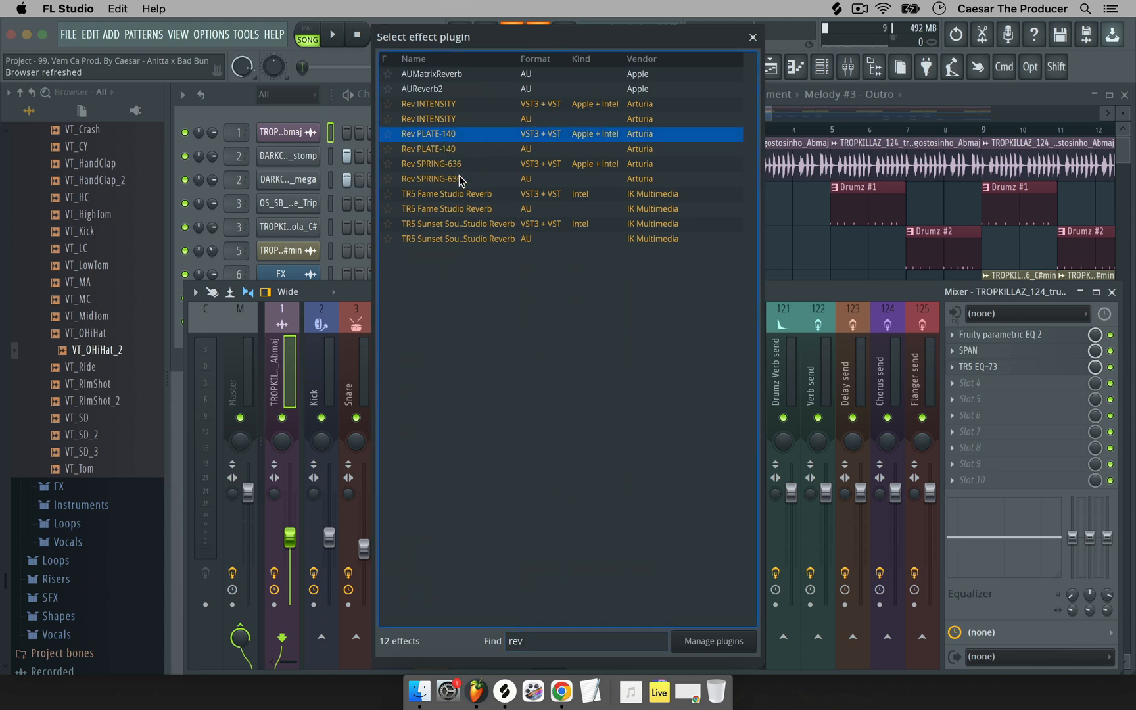
{"action": "key", "text": "Return"}
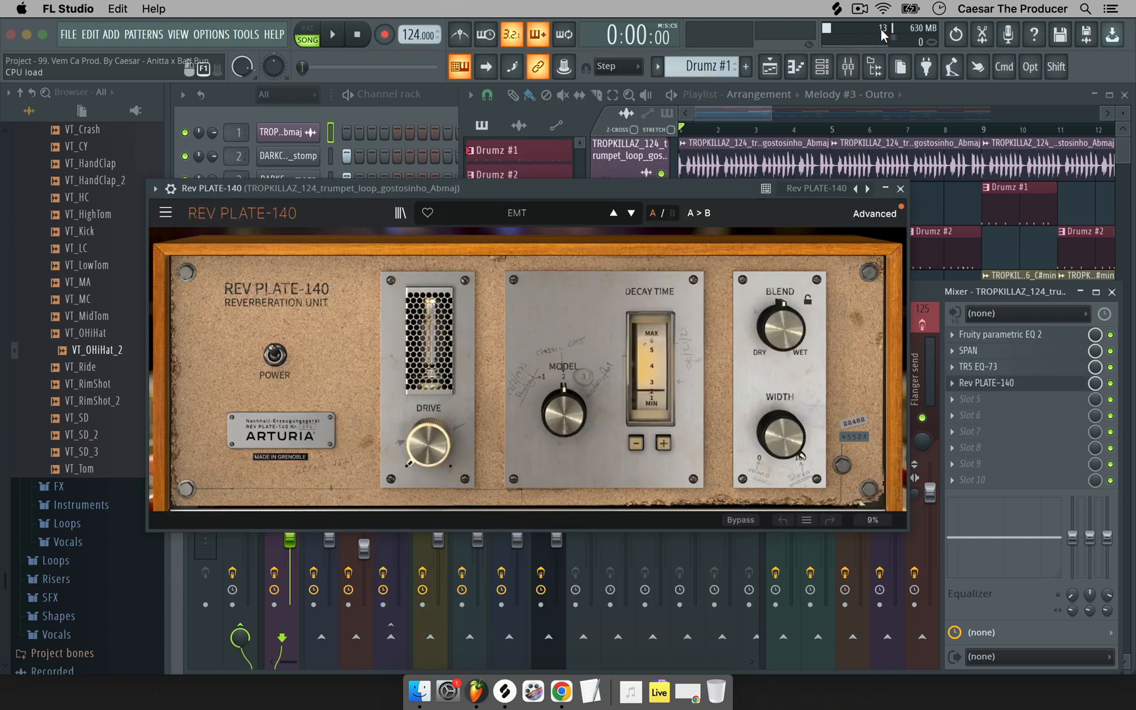
Disable and re-enable Rev PLATE-140 on the trumpet loop's track to compare the CPU load, and close its window
{"action": "left_click", "coordinate": [1111, 384]}
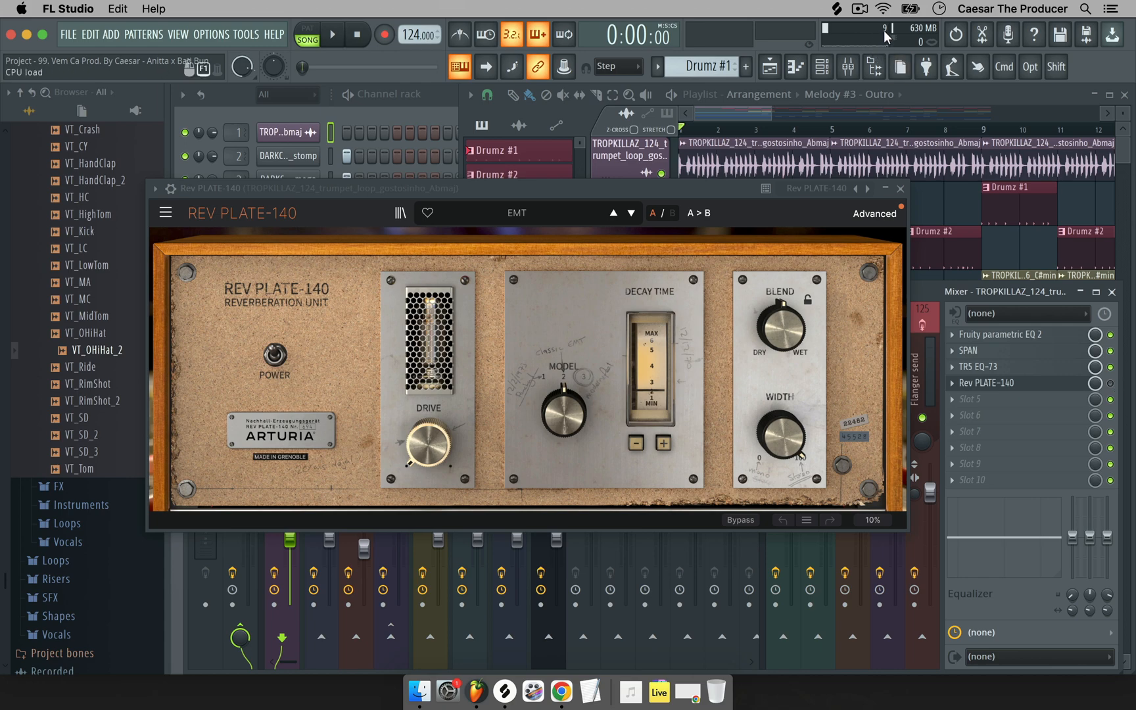
{"action": "left_click", "coordinate": [1110, 384]}
{"action": "left_click", "coordinate": [900, 188]}
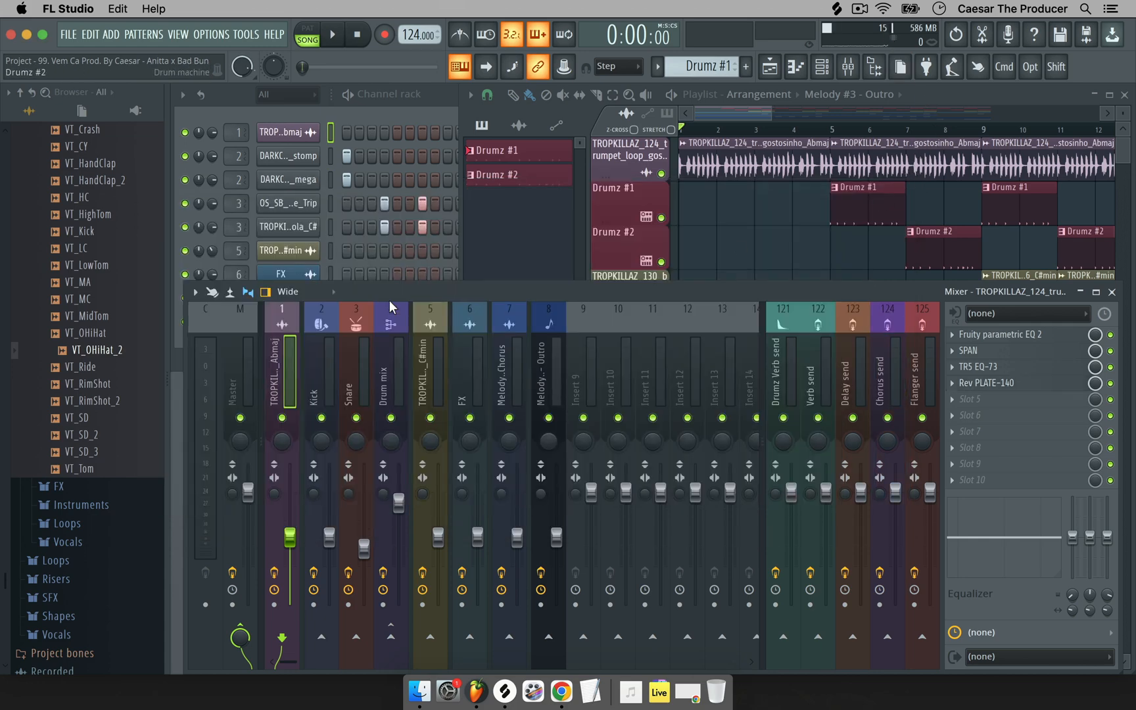
Load the VST Rev PLATE-140 reverb into slot 3 of the Kick mixer track and close its window
{"action": "left_click", "coordinate": [325, 373]}
{"action": "left_click", "coordinate": [986, 392]}
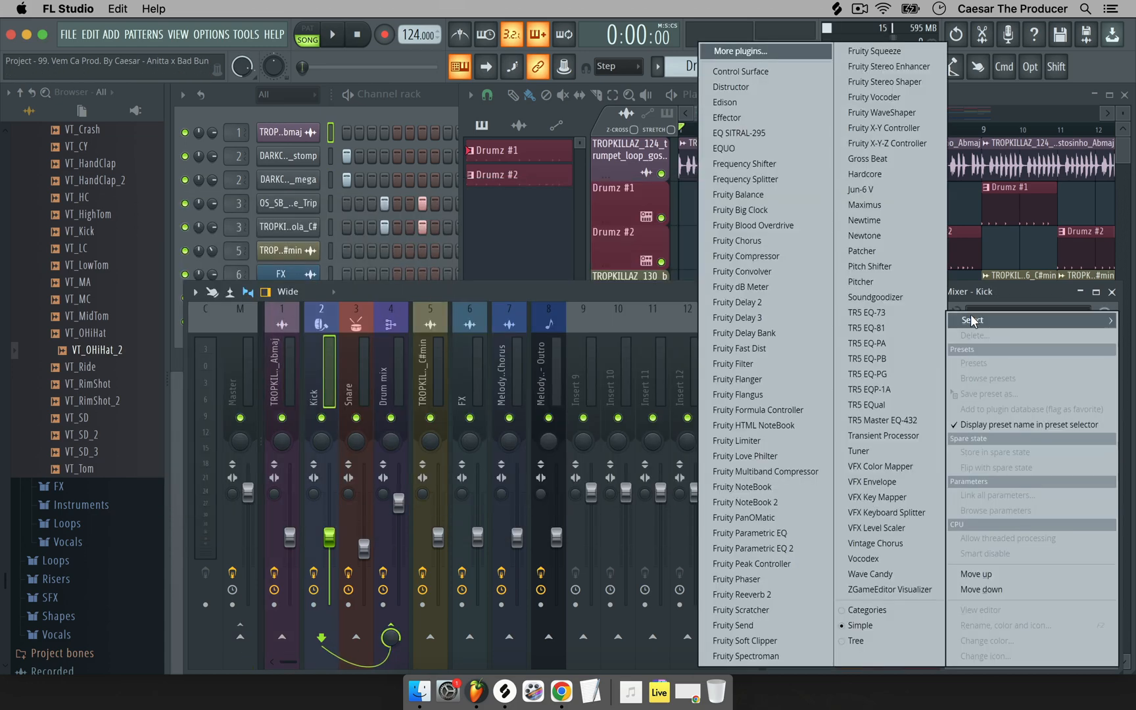
{"action": "left_click", "coordinate": [736, 51]}
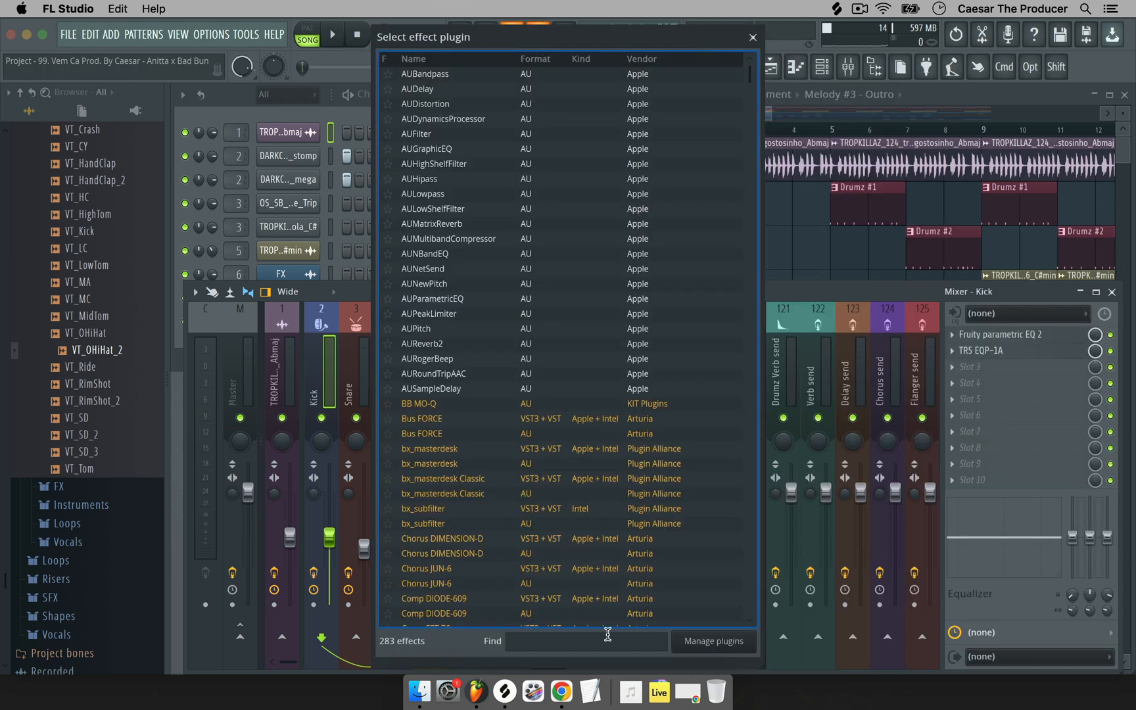
{"action": "left_click", "coordinate": [607, 634]}
{"action": "type", "text": "rev"}
{"action": "left_click", "coordinate": [451, 135]}
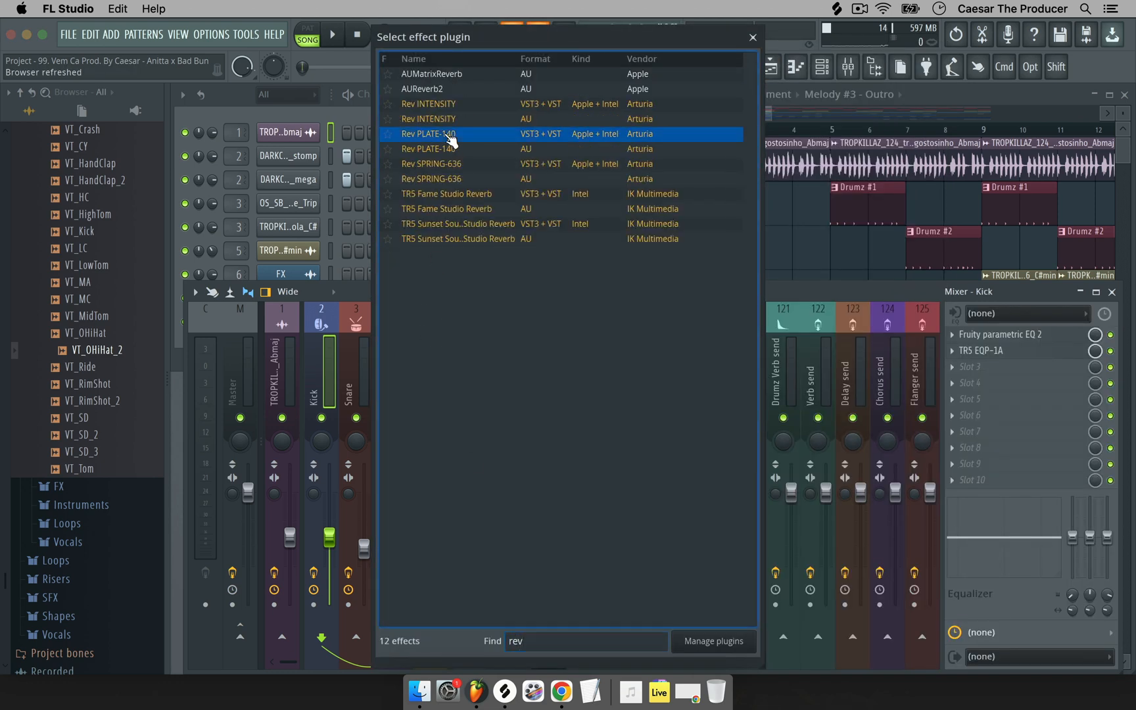
{"action": "double_click", "coordinate": [451, 135]}
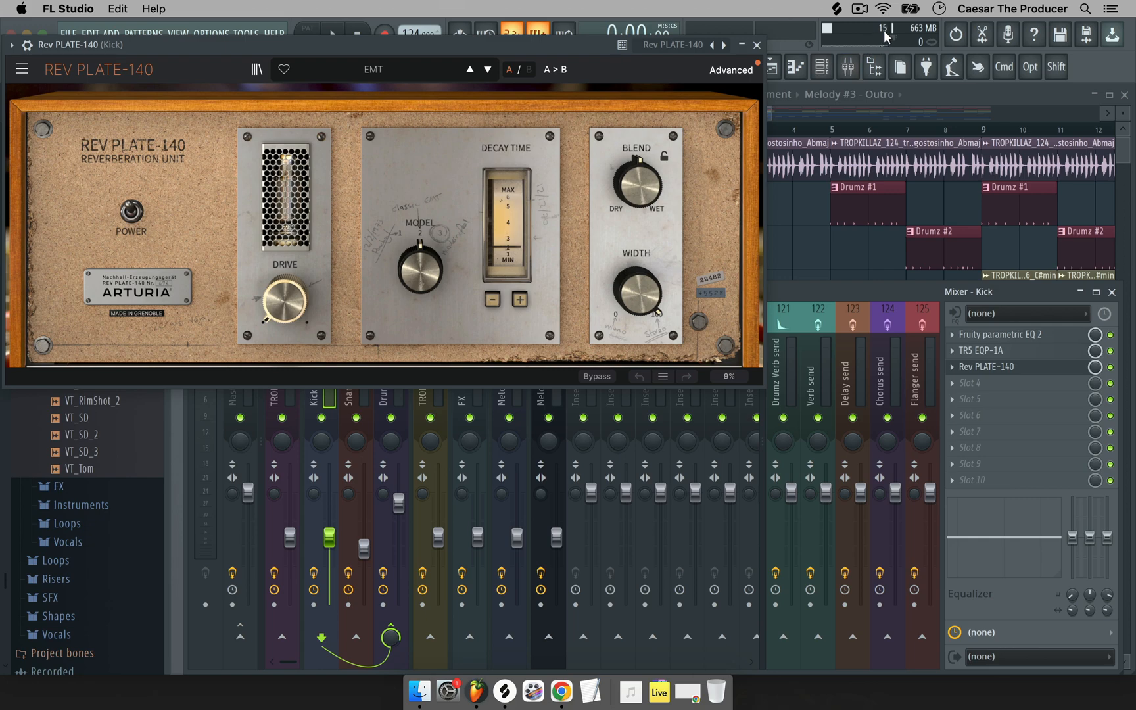
{"action": "left_click", "coordinate": [756, 45]}
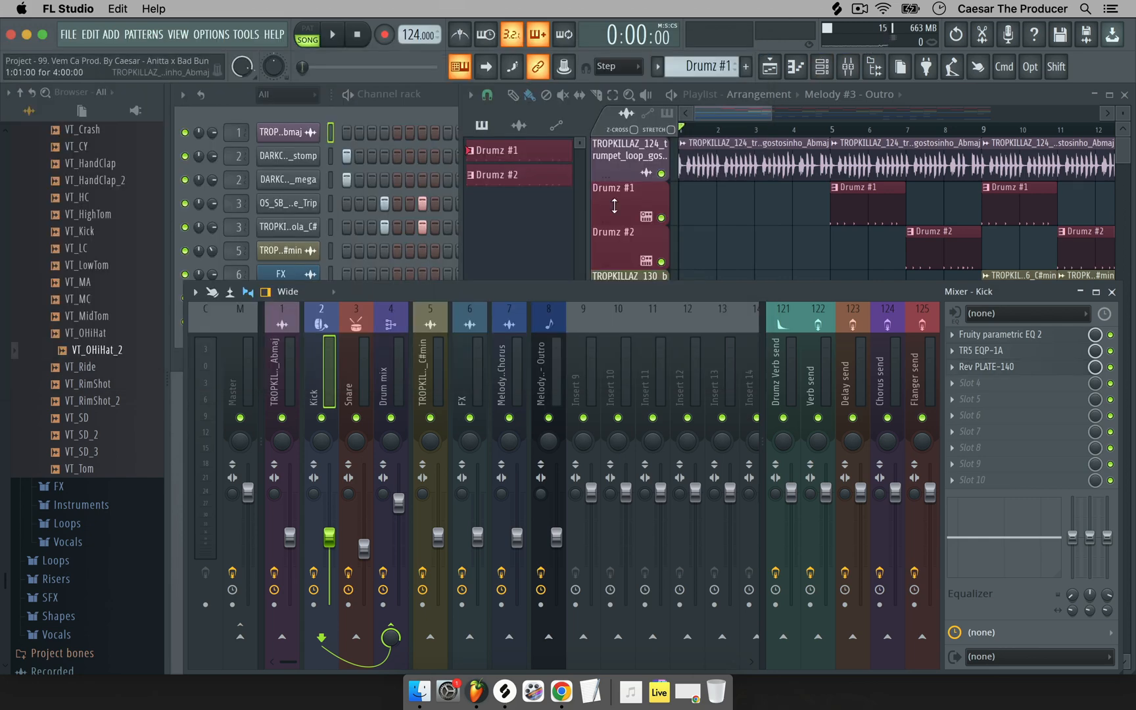
Load the VST Rev PLATE-140 reverb into slot 3 of the Snare mixer track
{"action": "left_click", "coordinate": [372, 374]}
{"action": "left_click", "coordinate": [1012, 359]}
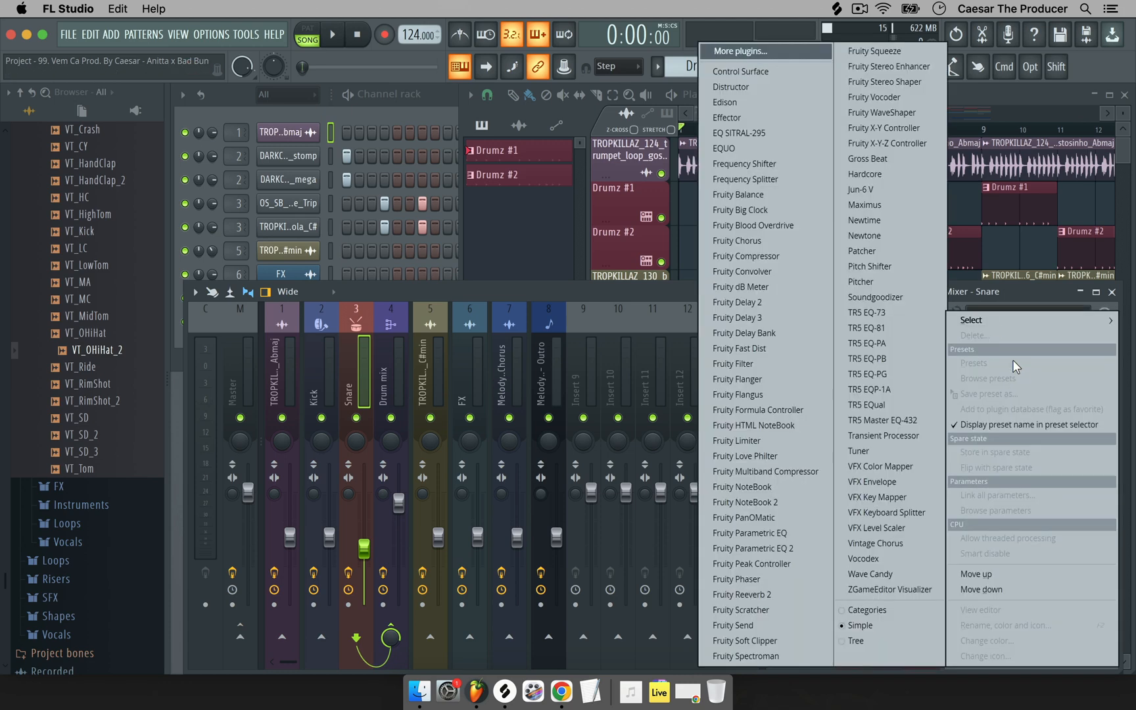
{"action": "left_click", "coordinate": [795, 49]}
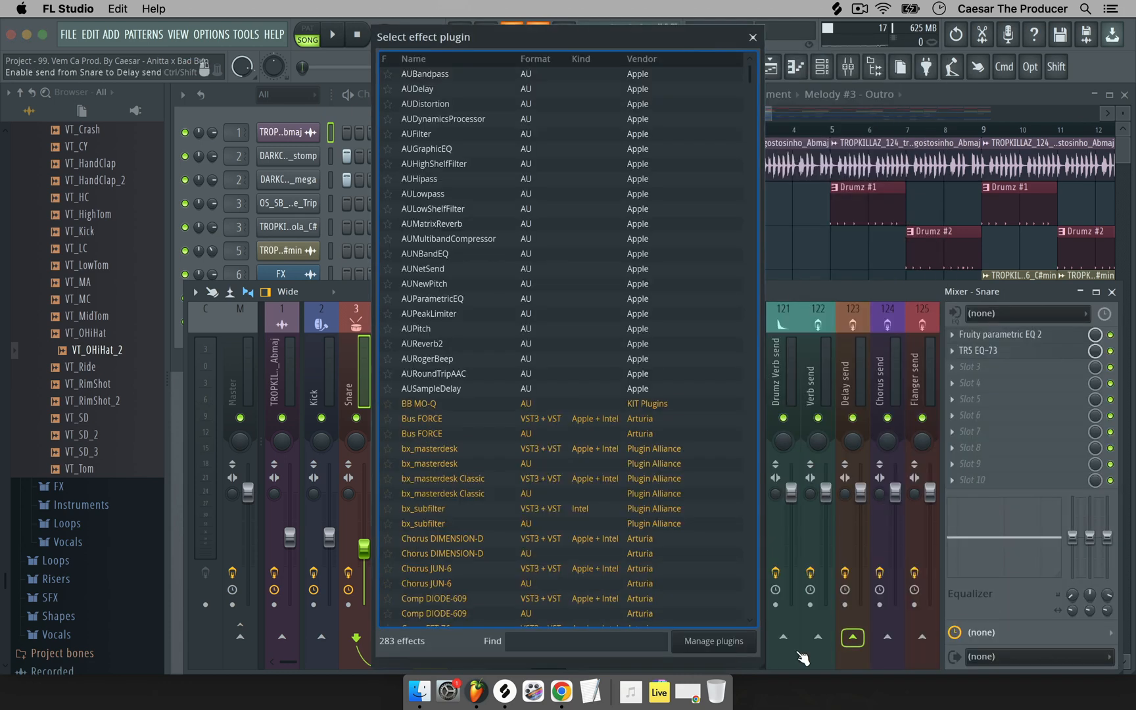
{"action": "left_click", "coordinate": [610, 641]}
{"action": "type", "text": "rev"}
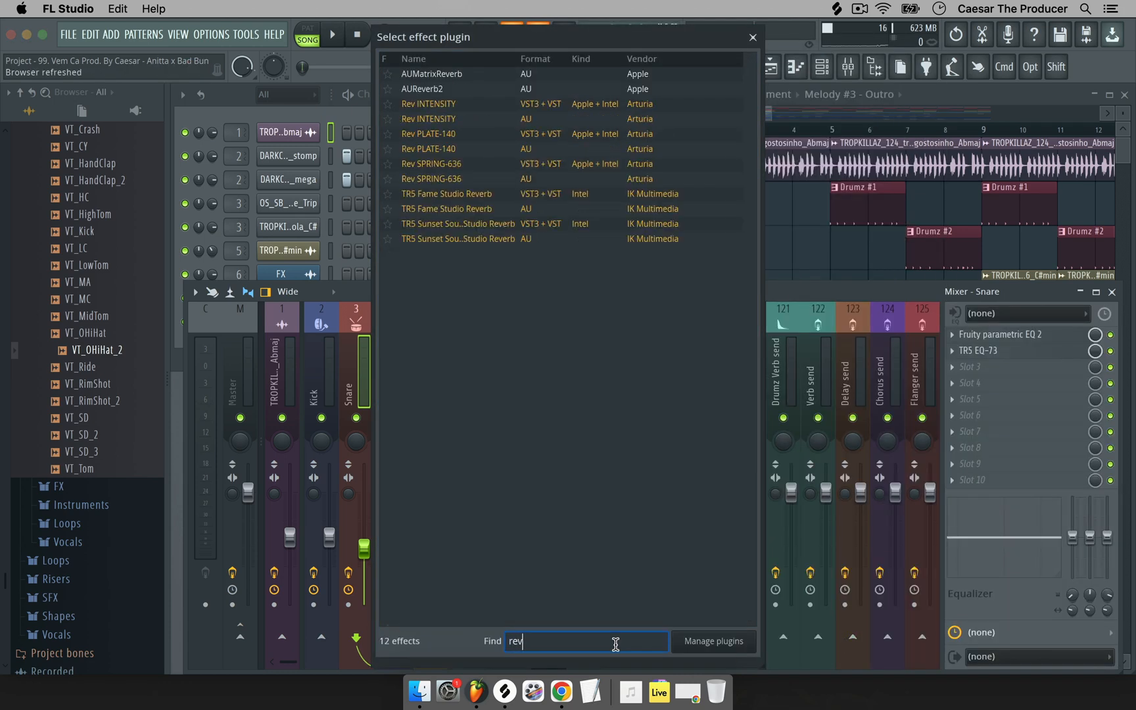
{"action": "double_click", "coordinate": [451, 134]}
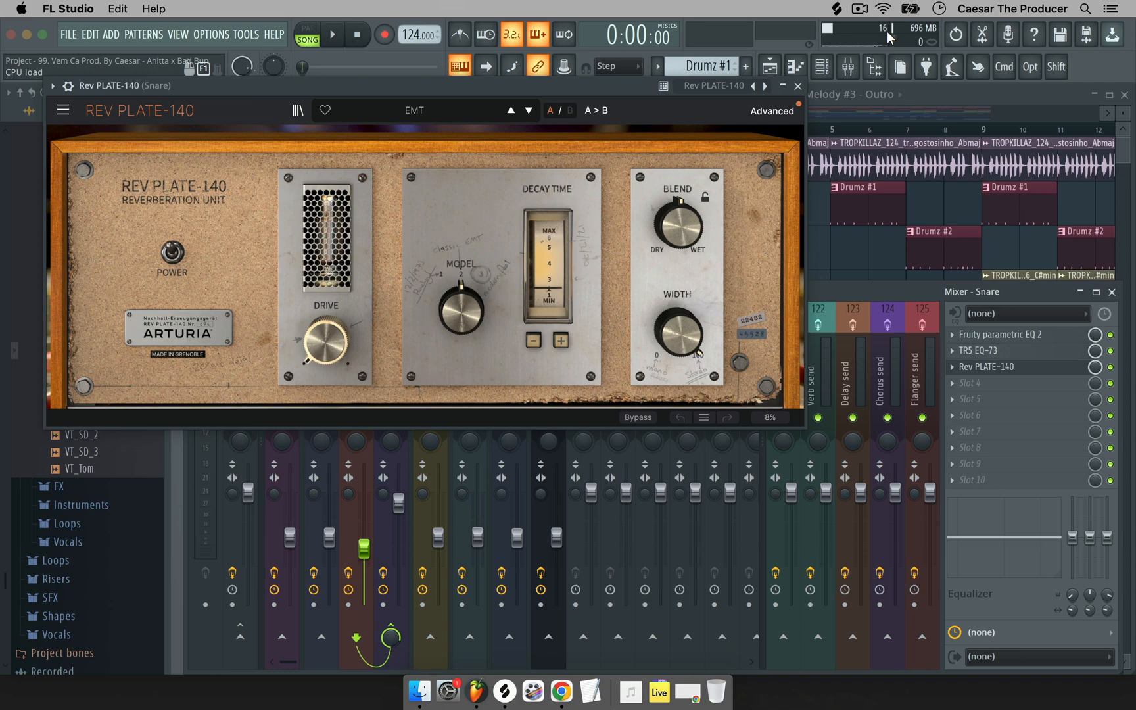
Close the Snare's reverb window, load the VST Rev PLATE-140 into slot 2 of the Drum mix track, and close its window
{"action": "left_click", "coordinate": [799, 87]}
{"action": "left_click", "coordinate": [393, 371]}
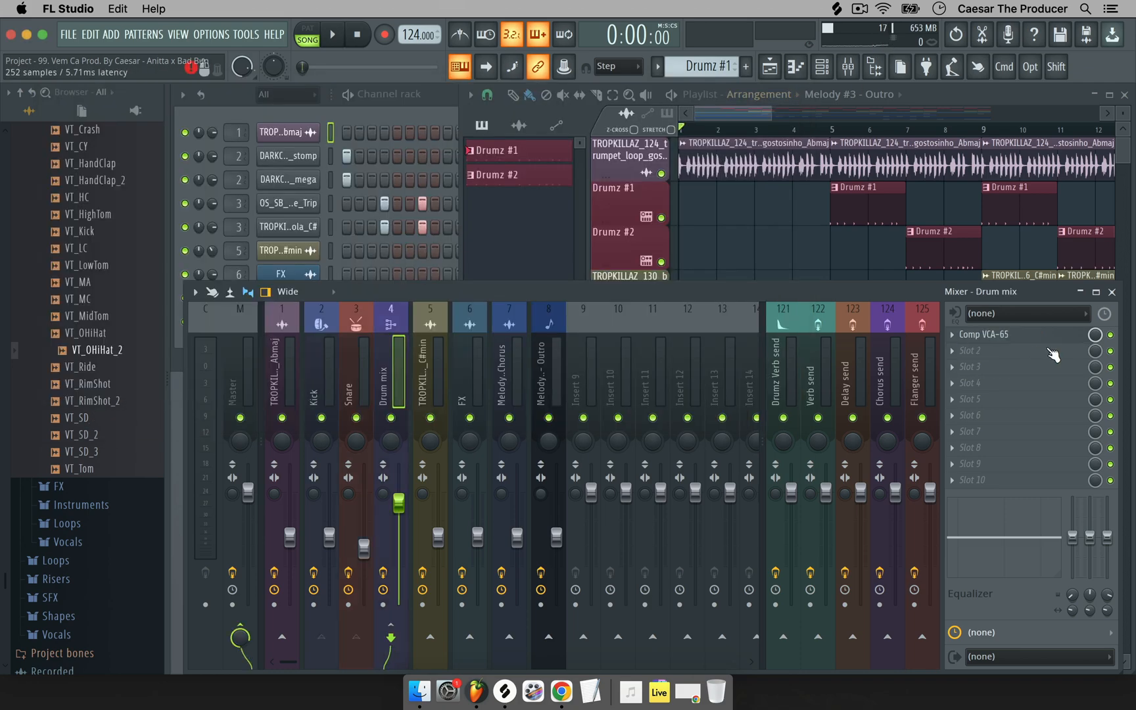
{"action": "left_click", "coordinate": [1043, 353]}
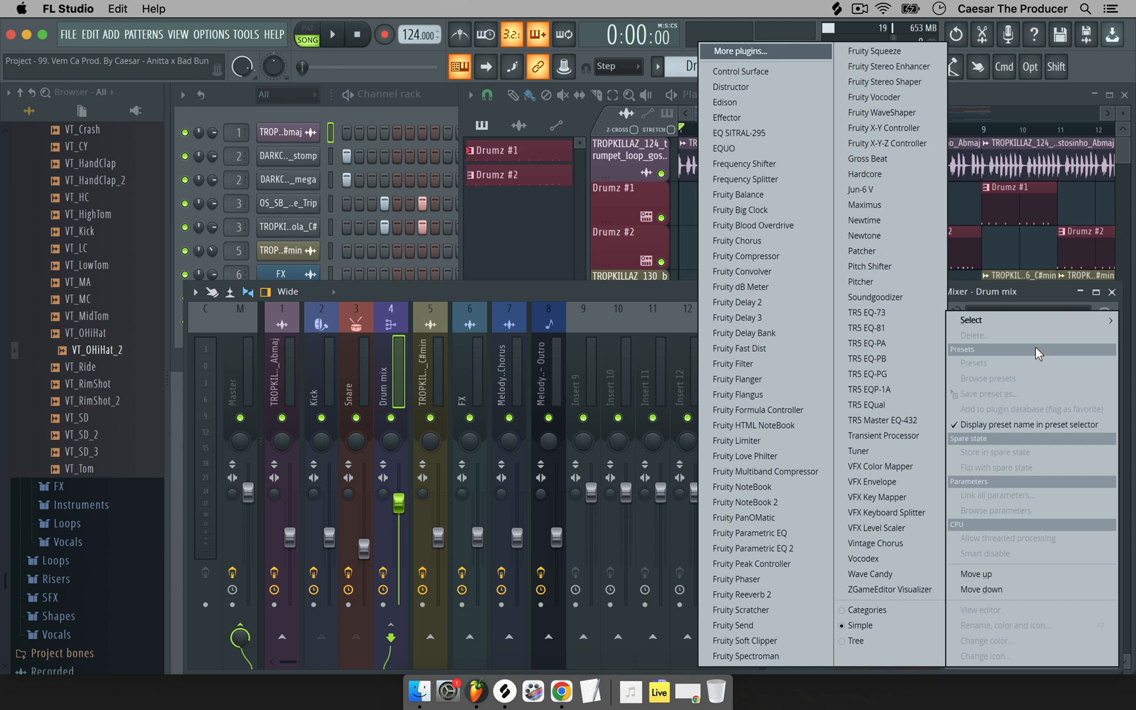
{"action": "left_click", "coordinate": [766, 51]}
{"action": "left_click", "coordinate": [570, 633]}
{"action": "type", "text": "rev"}
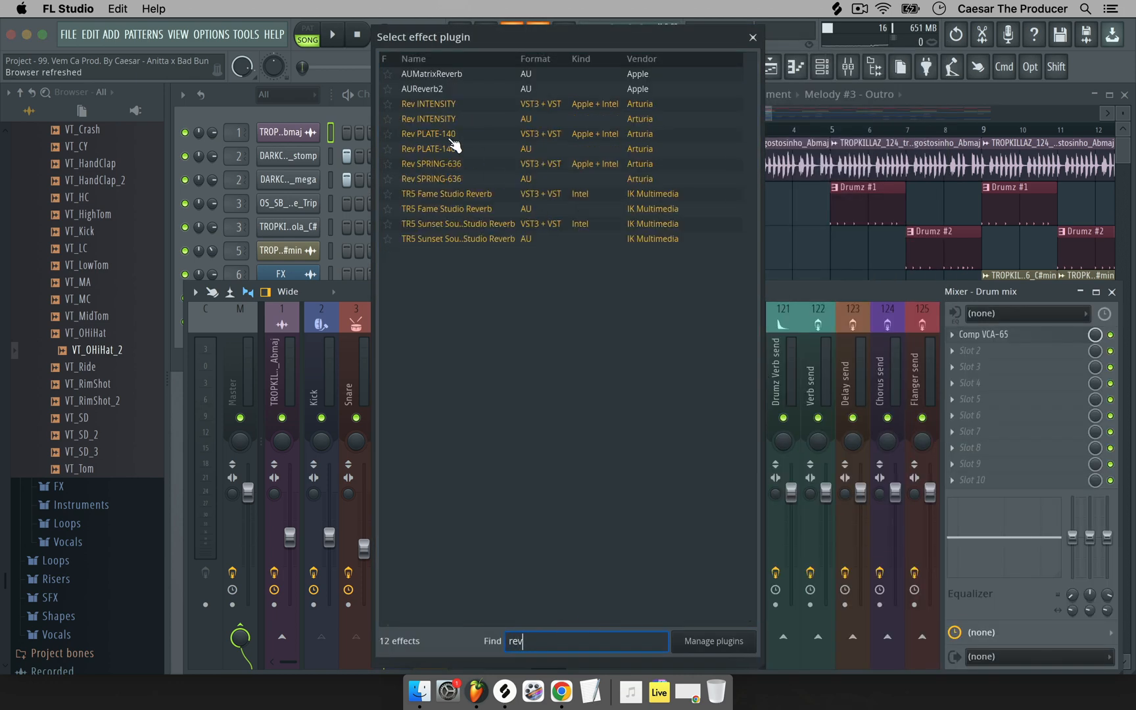
{"action": "left_click", "coordinate": [451, 135]}
{"action": "double_click", "coordinate": [453, 138]}
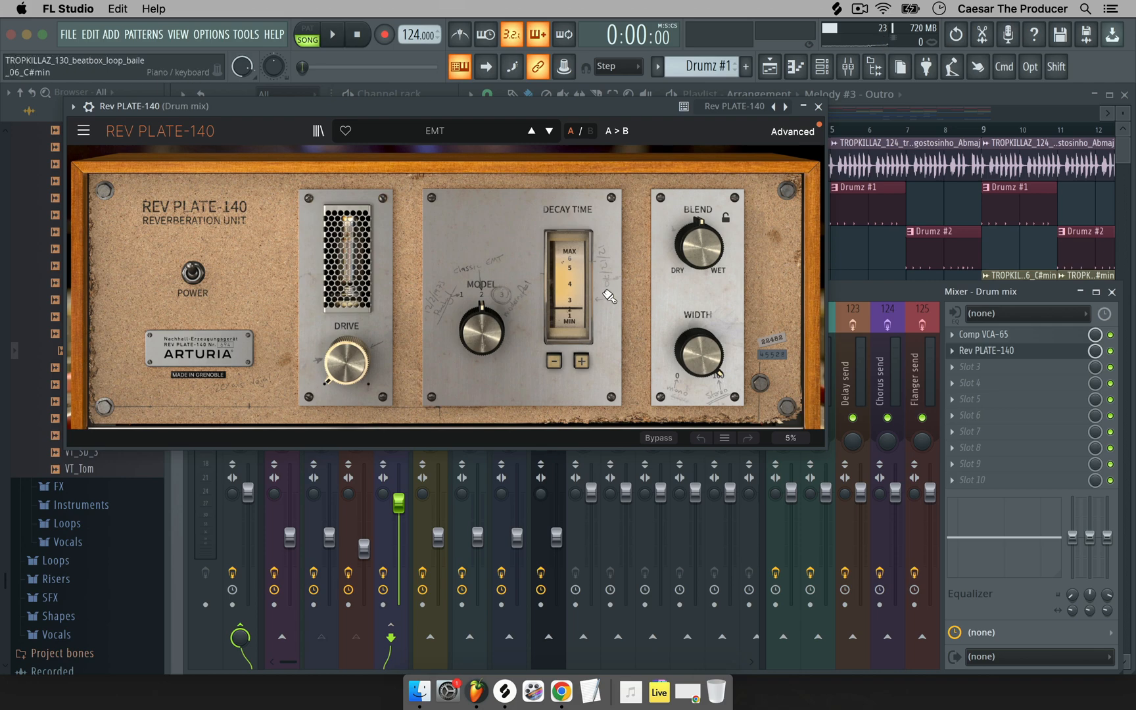
{"action": "left_click", "coordinate": [819, 107]}
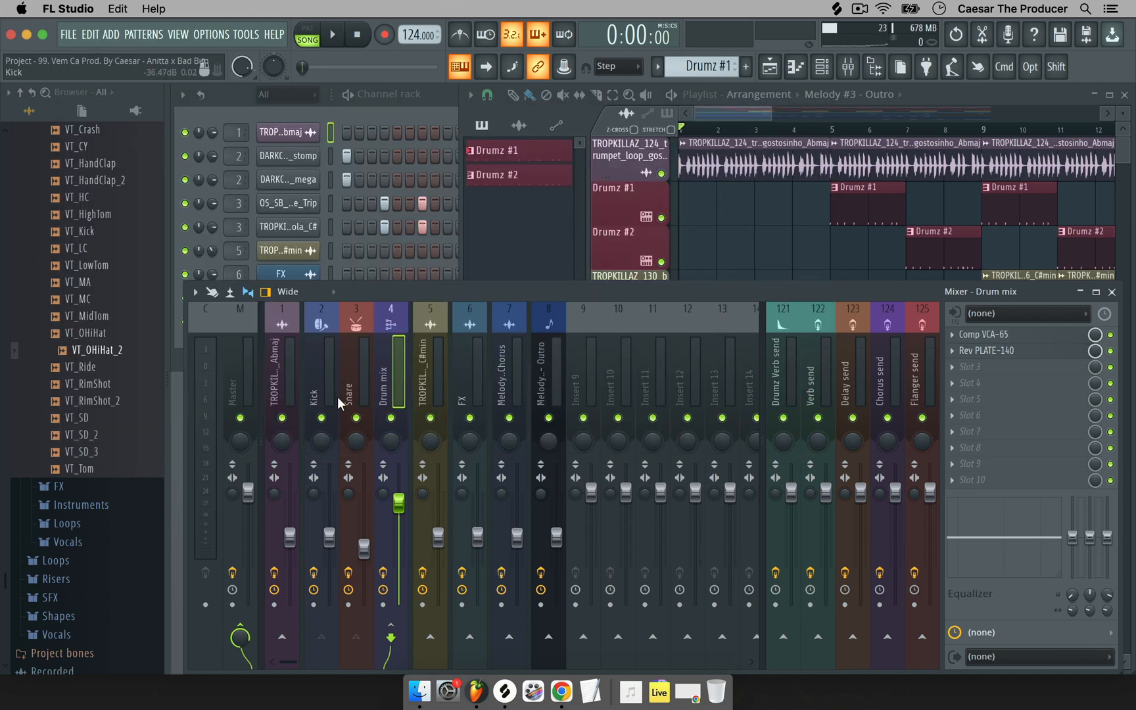
Delete the Rev PLATE-140 reverb from slot 4 of the trumpet loop's mixer track
{"action": "left_click", "coordinate": [828, 389]}
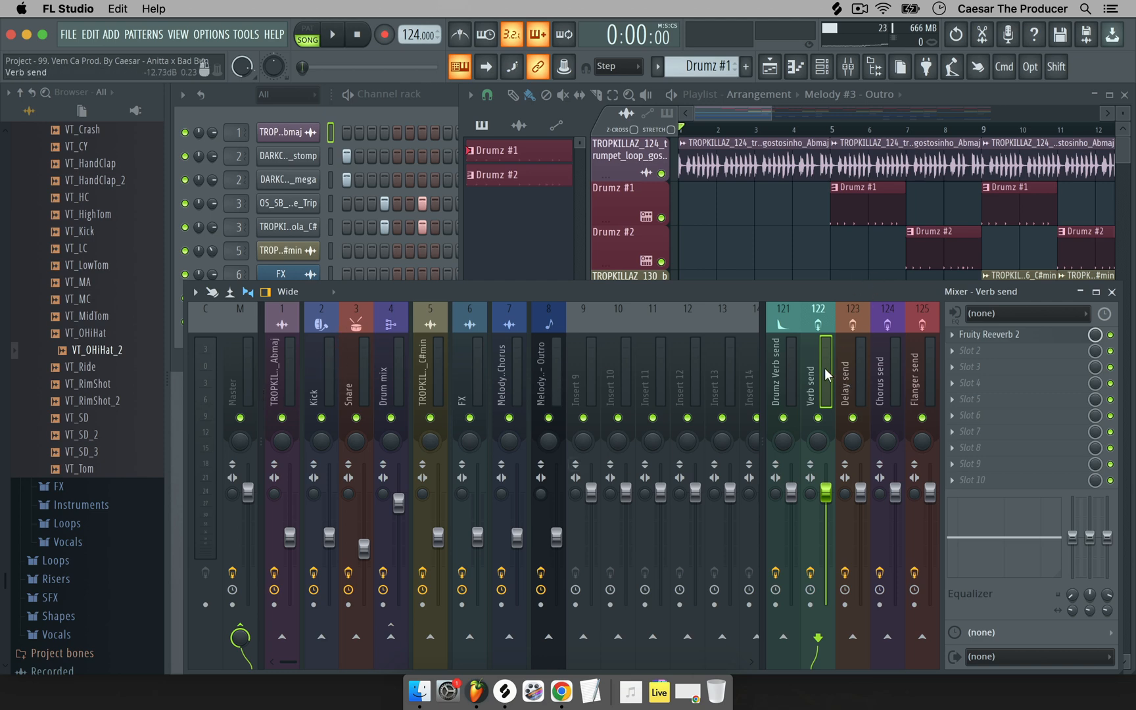
{"action": "left_click", "coordinate": [276, 371]}
{"action": "left_click", "coordinate": [953, 391]}
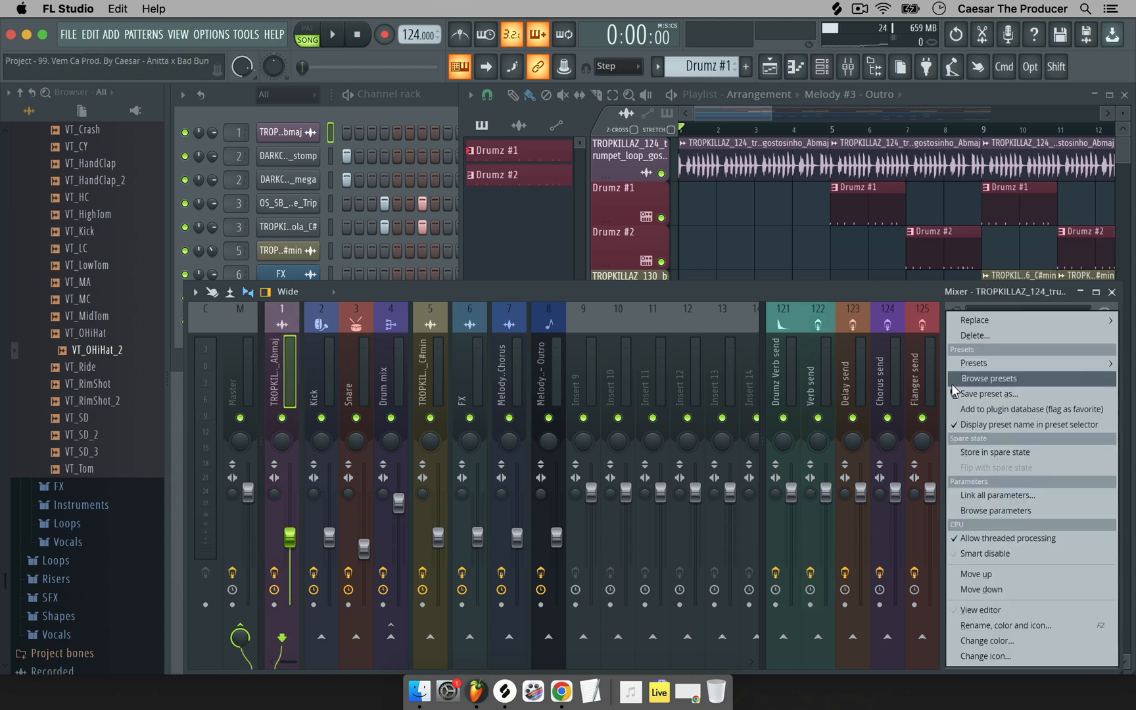
{"action": "left_click", "coordinate": [975, 336]}
{"action": "left_click", "coordinate": [613, 406]}
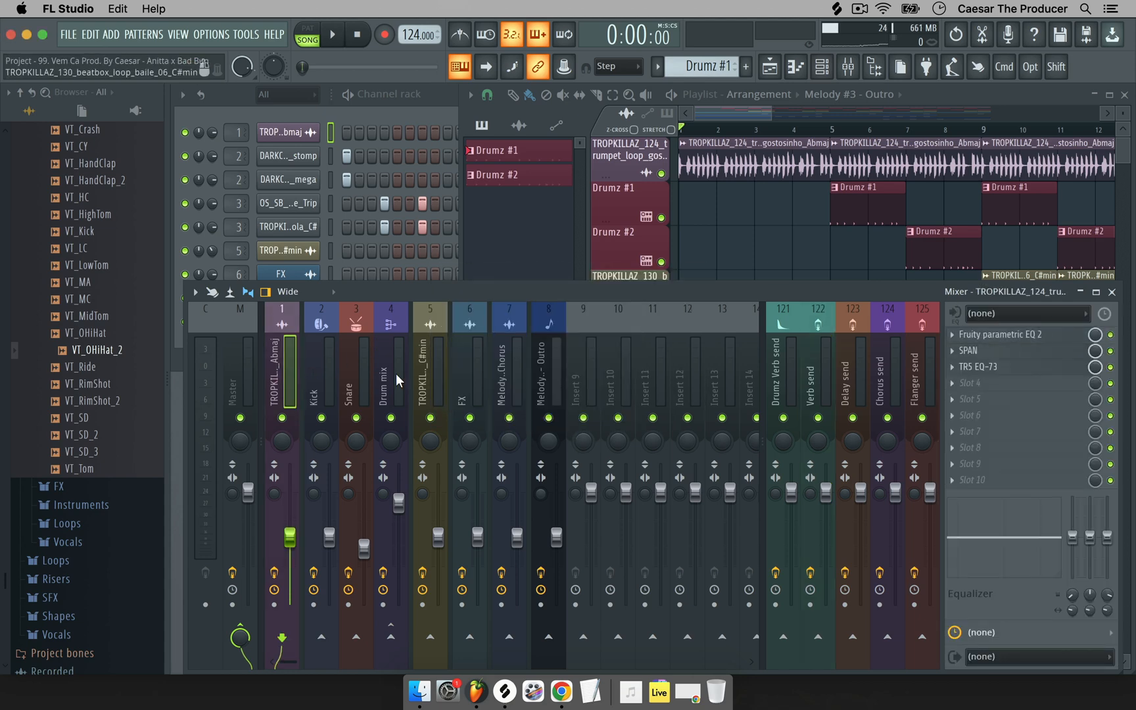
Delete the Rev PLATE-140 reverb from slot 3 of the Kick mixer track
{"action": "left_click", "coordinate": [336, 351]}
{"action": "left_click", "coordinate": [966, 355]}
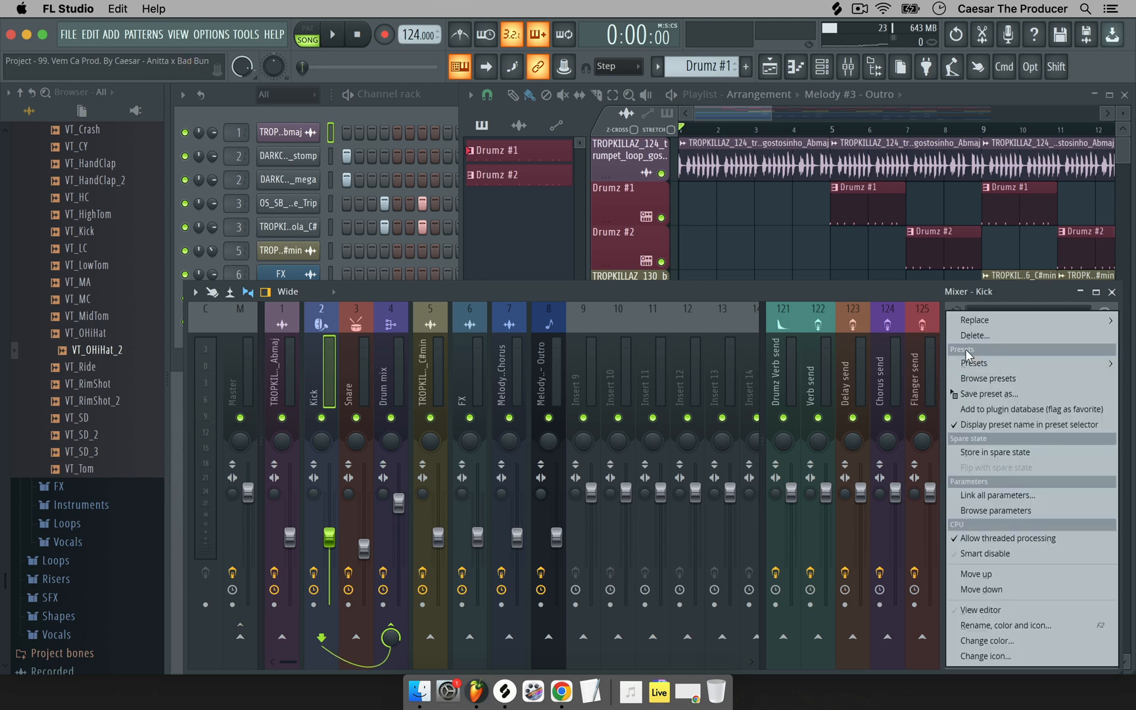
{"action": "left_click", "coordinate": [975, 335]}
{"action": "left_click", "coordinate": [615, 406]}
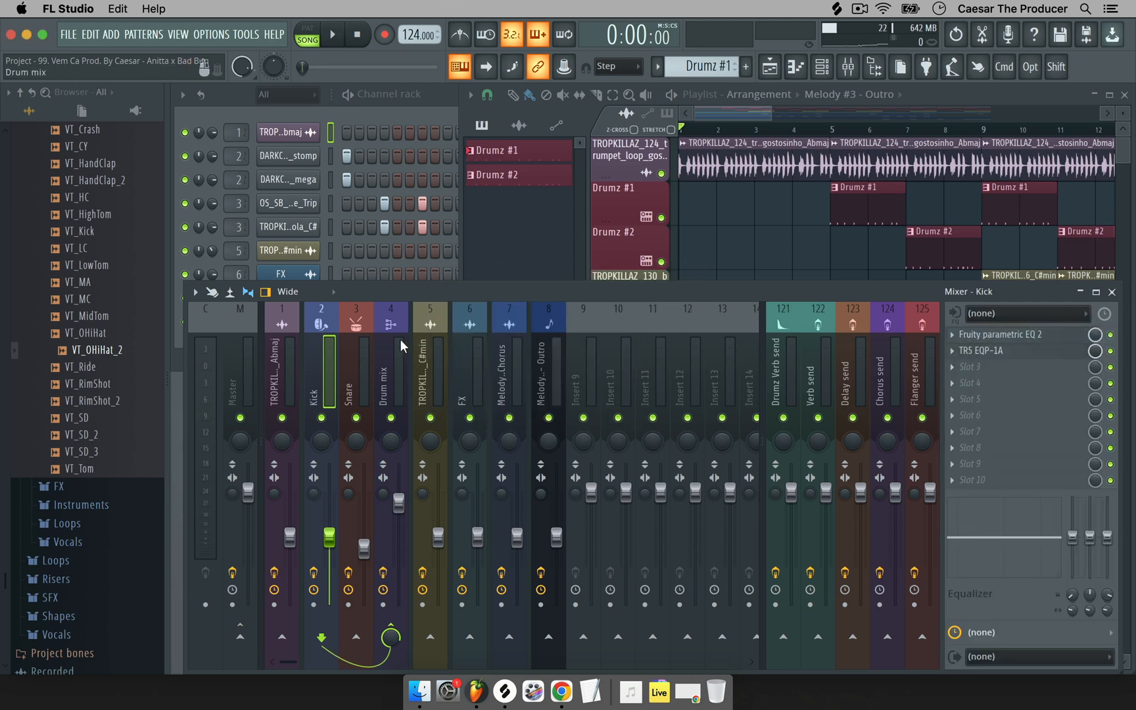
Delete the Rev PLATE-140 reverb from slot 3 of the Snare mixer track
{"action": "left_click", "coordinate": [362, 355]}
{"action": "left_click", "coordinate": [963, 365]}
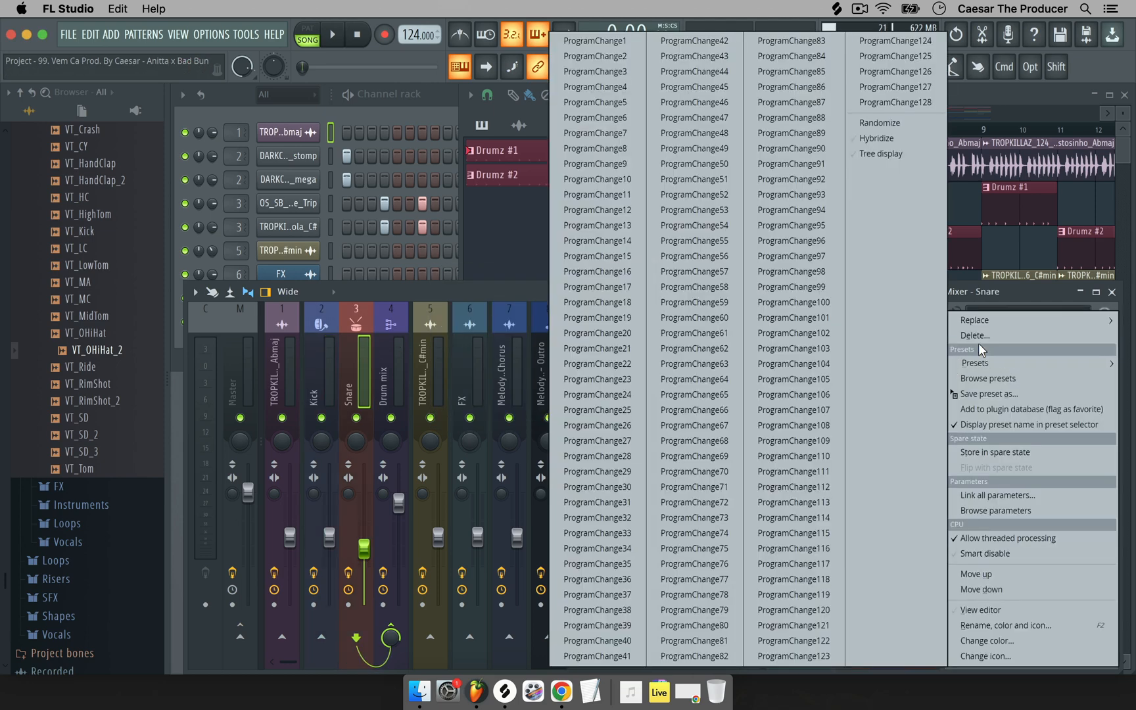
{"action": "left_click", "coordinate": [977, 336]}
{"action": "left_click", "coordinate": [618, 407]}
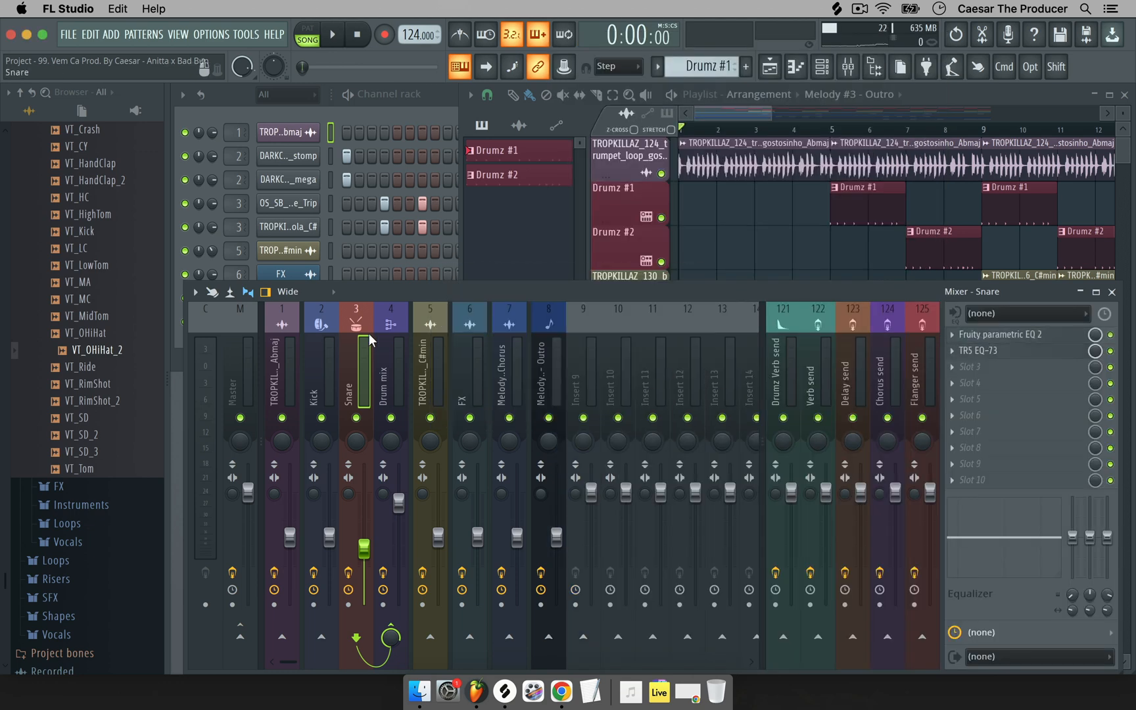
Delete the Rev PLATE-140 reverb from slot 2 of the Drum mix track
{"action": "left_click", "coordinate": [392, 368]}
{"action": "left_click", "coordinate": [953, 351]}
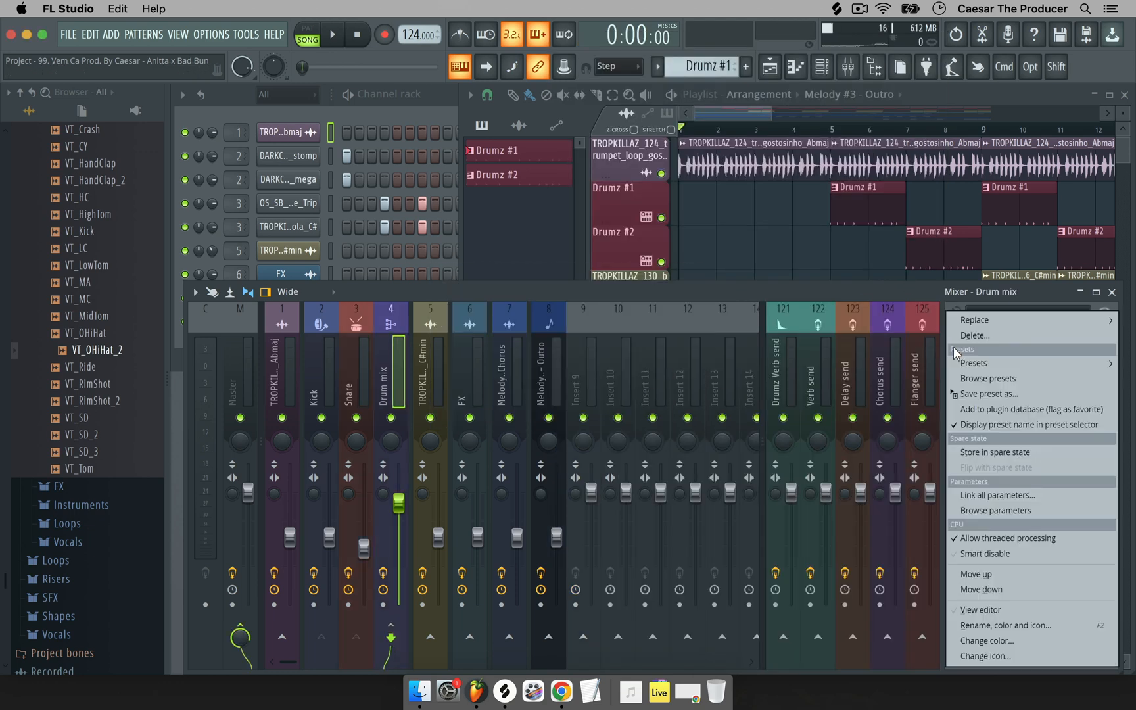
{"action": "left_click", "coordinate": [974, 335]}
{"action": "left_click", "coordinate": [615, 404]}
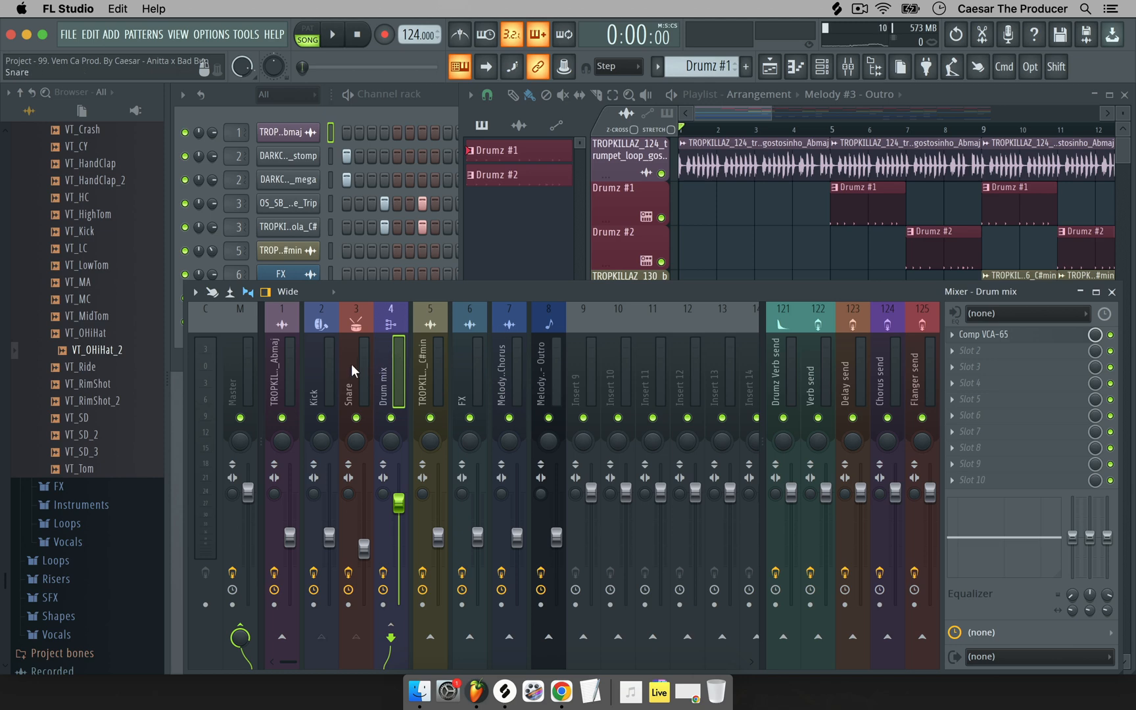
Search the effect plugins for "rev" and load the VST Rev PLATE-140 into slot 2 of the Drumz Verb send track
{"action": "left_click", "coordinate": [290, 353]}
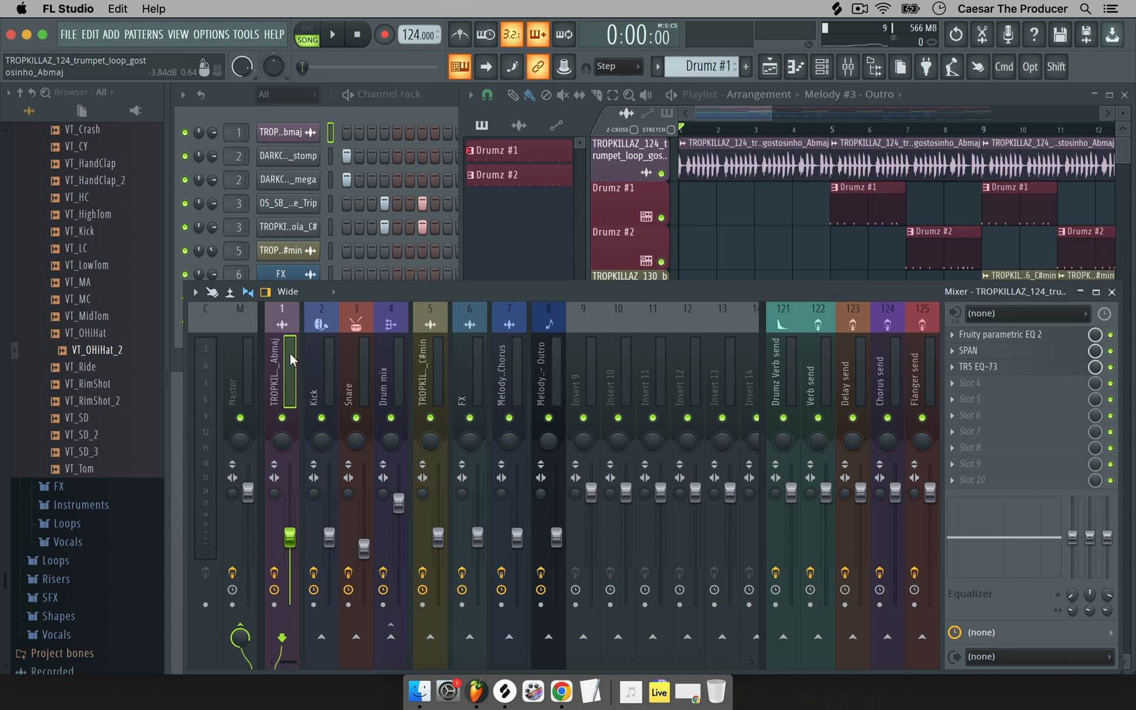
{"action": "left_click", "coordinate": [796, 364]}
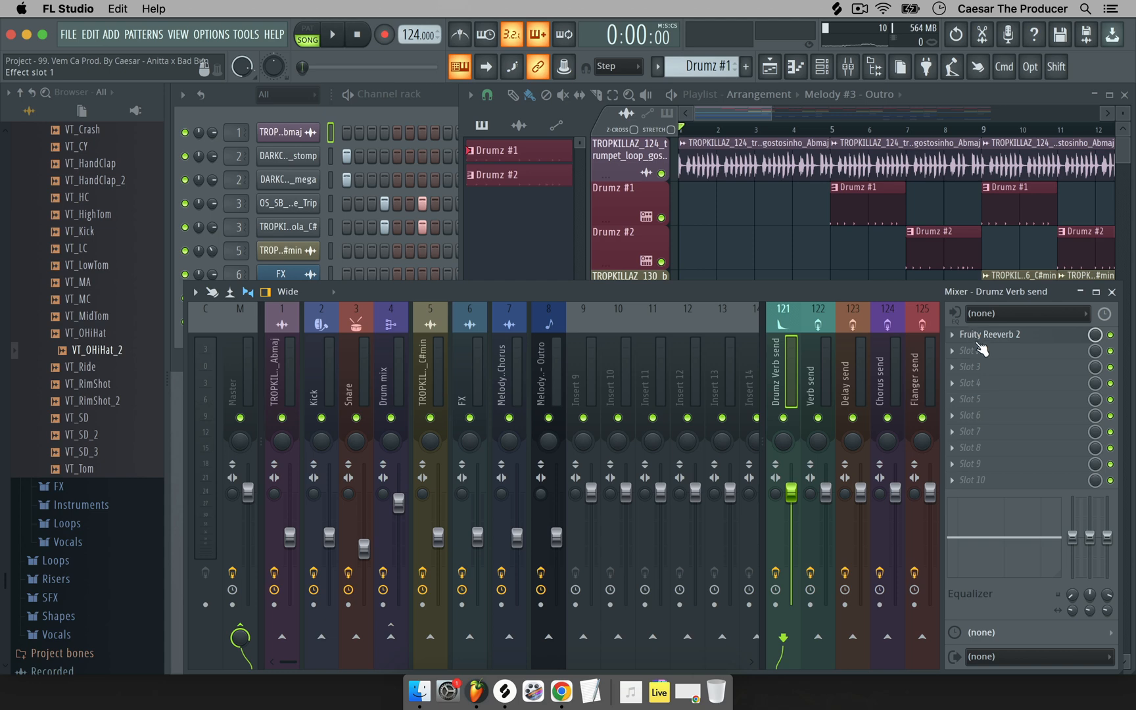
{"action": "left_click", "coordinate": [978, 350]}
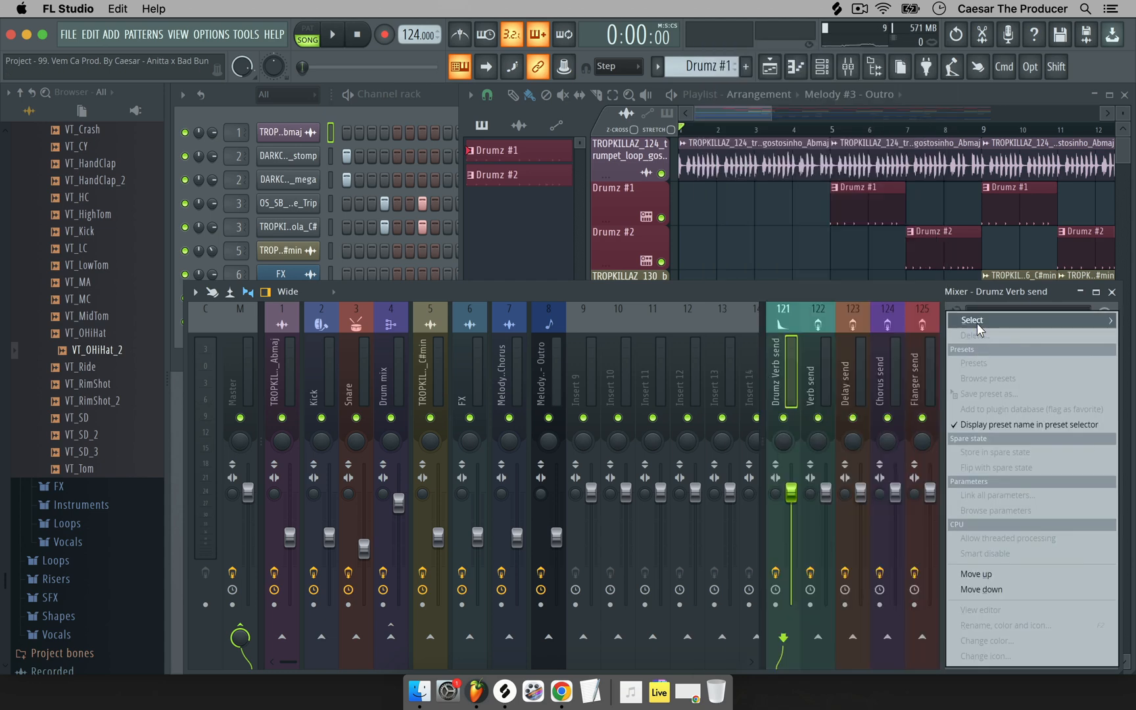
{"action": "left_click", "coordinate": [784, 51]}
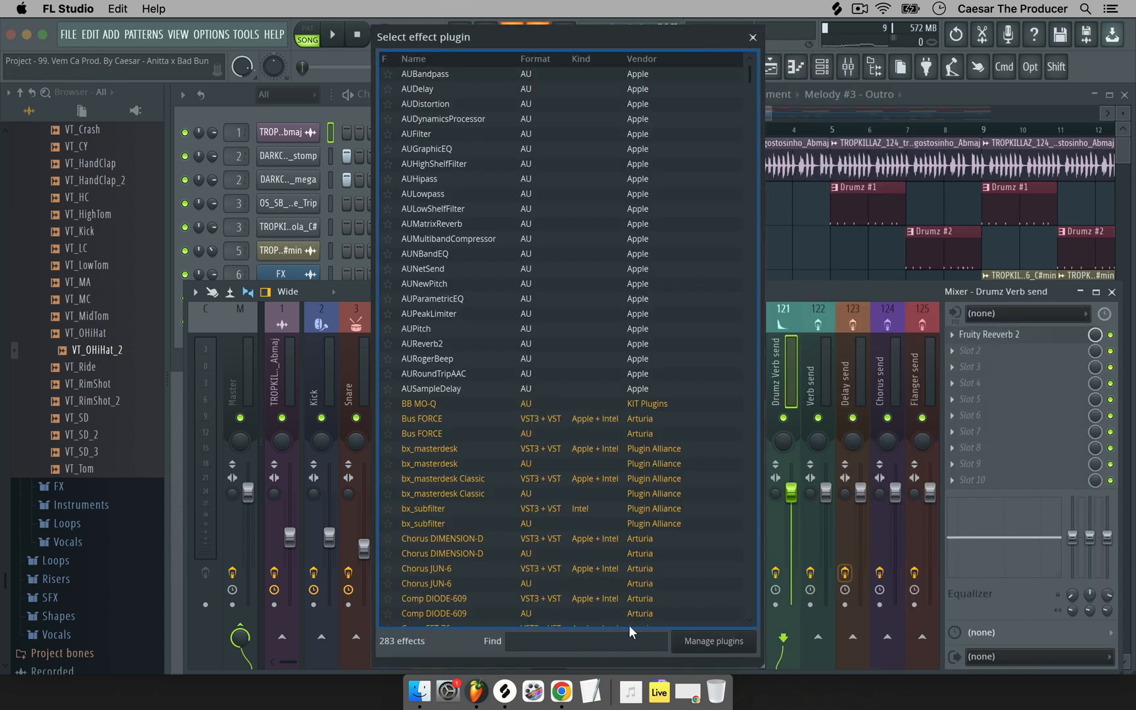
{"action": "type", "text": "re"}
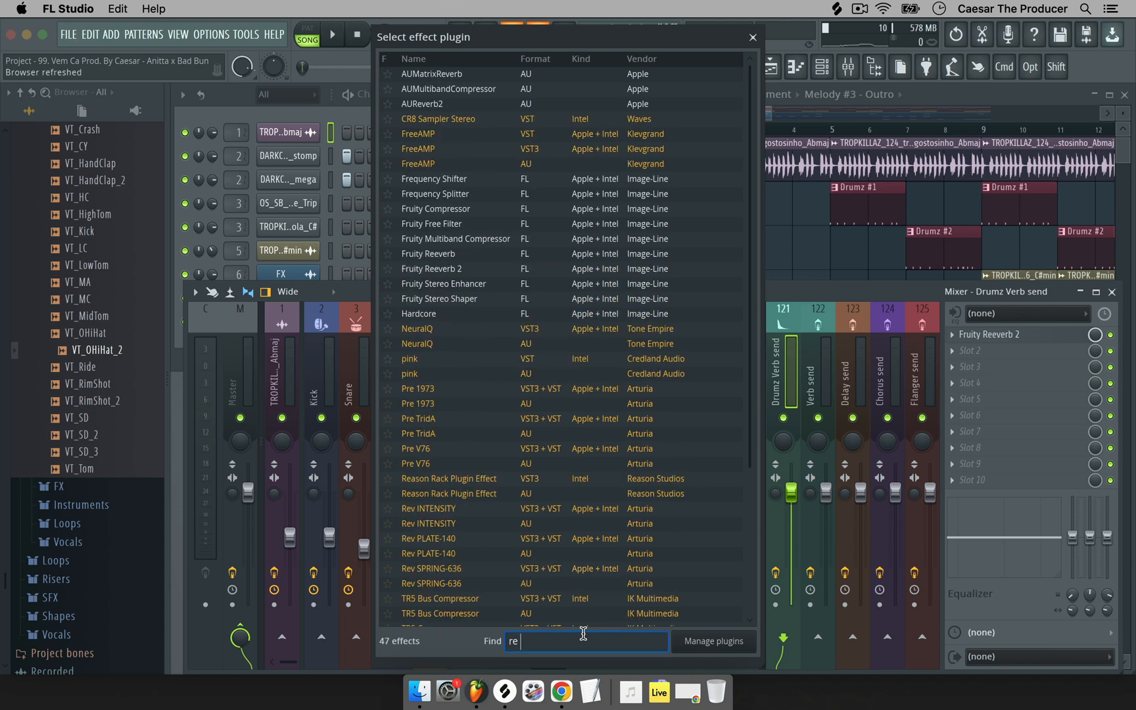
{"action": "type", "text": " \\"}
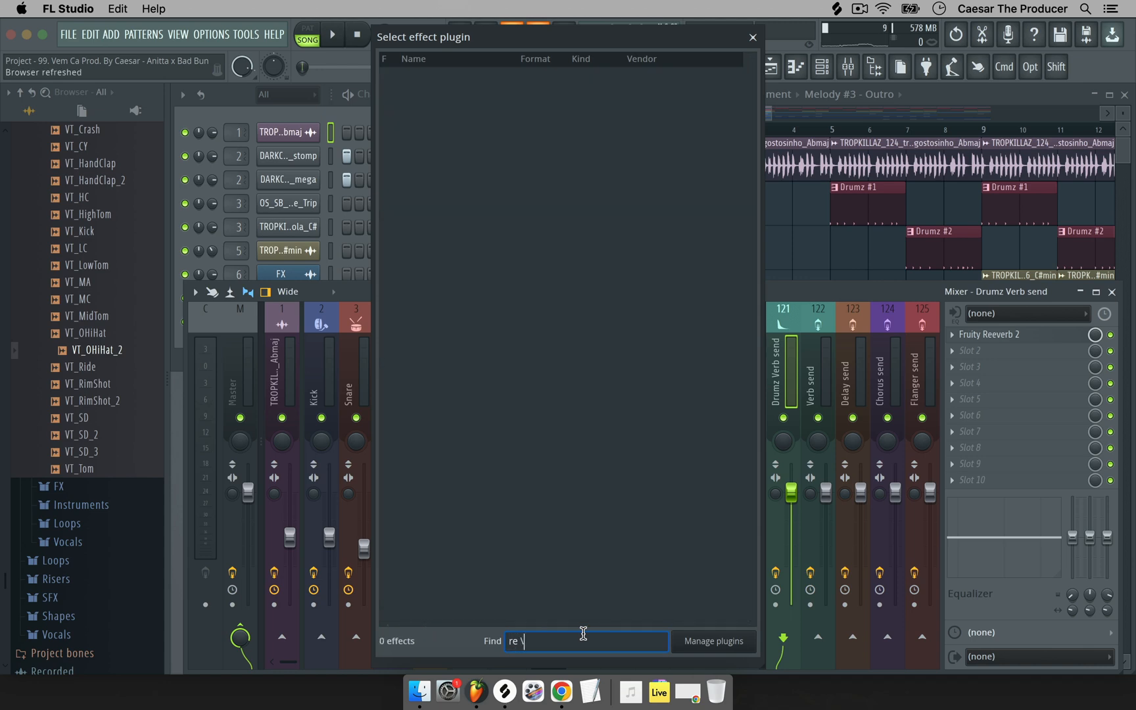
{"action": "key", "text": "BackSpace"}
{"action": "key", "text": "BackSpace"}
{"action": "type", "text": "v"}
{"action": "left_click", "coordinate": [448, 136]}
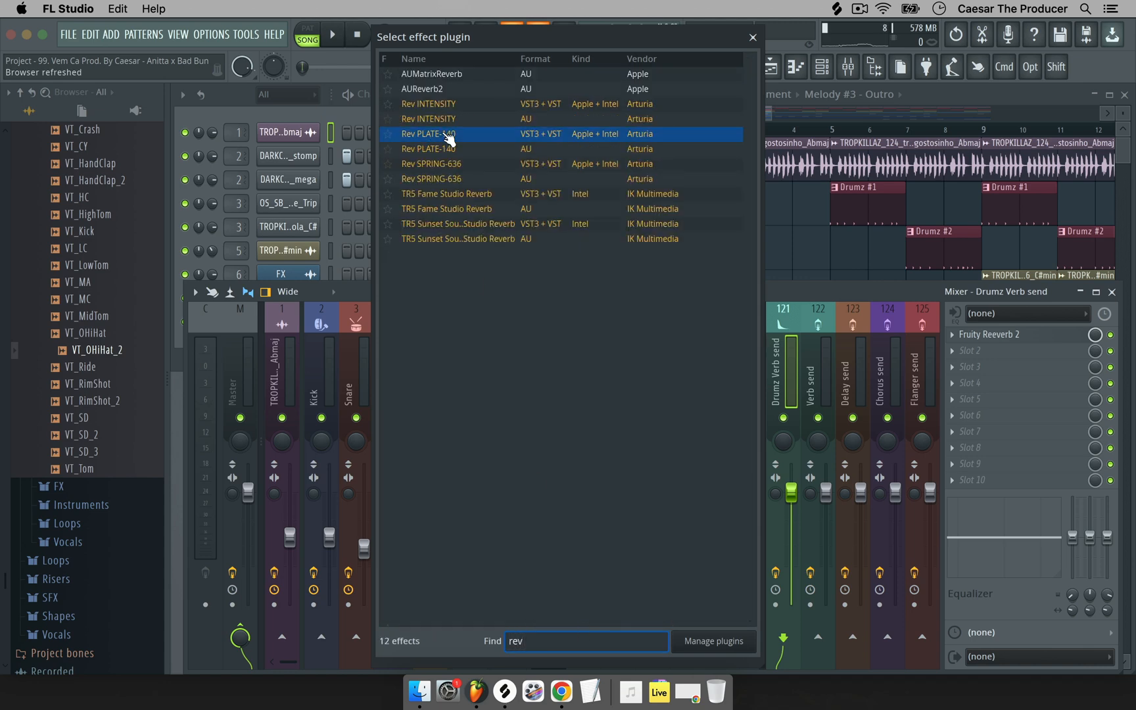
{"action": "double_click", "coordinate": [449, 136]}
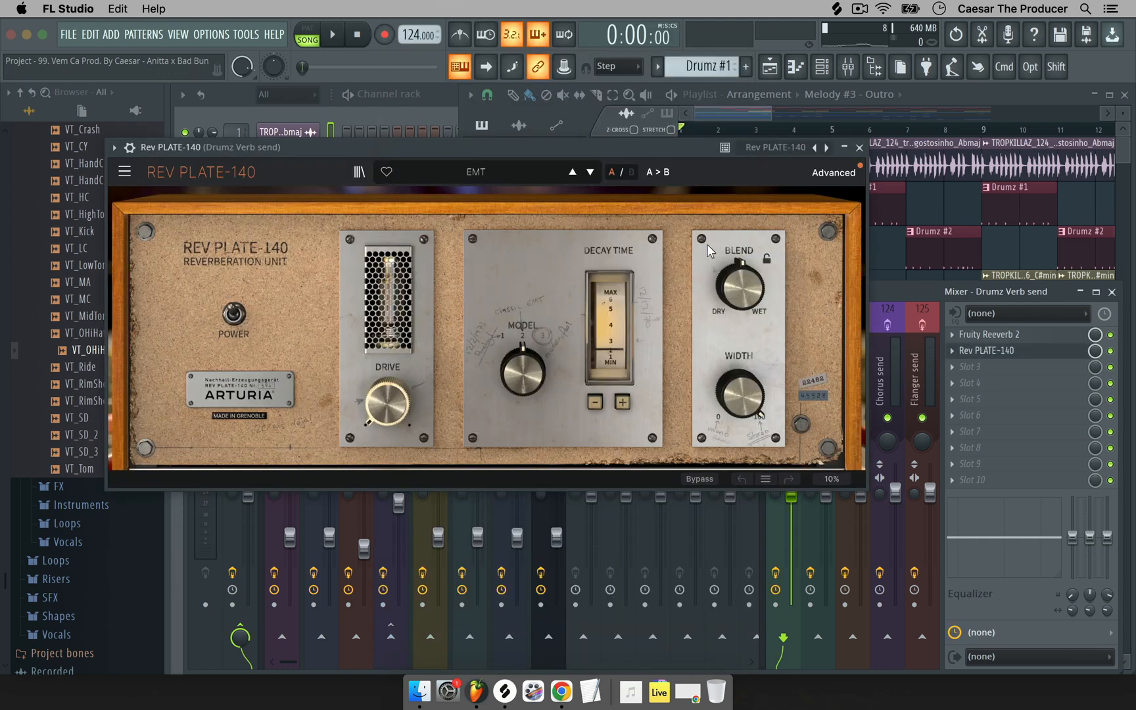
Check each plugin's CPU usage in the Plugin performance monitor with Freeze turned off, and close the monitor
{"action": "left_click", "coordinate": [862, 38]}
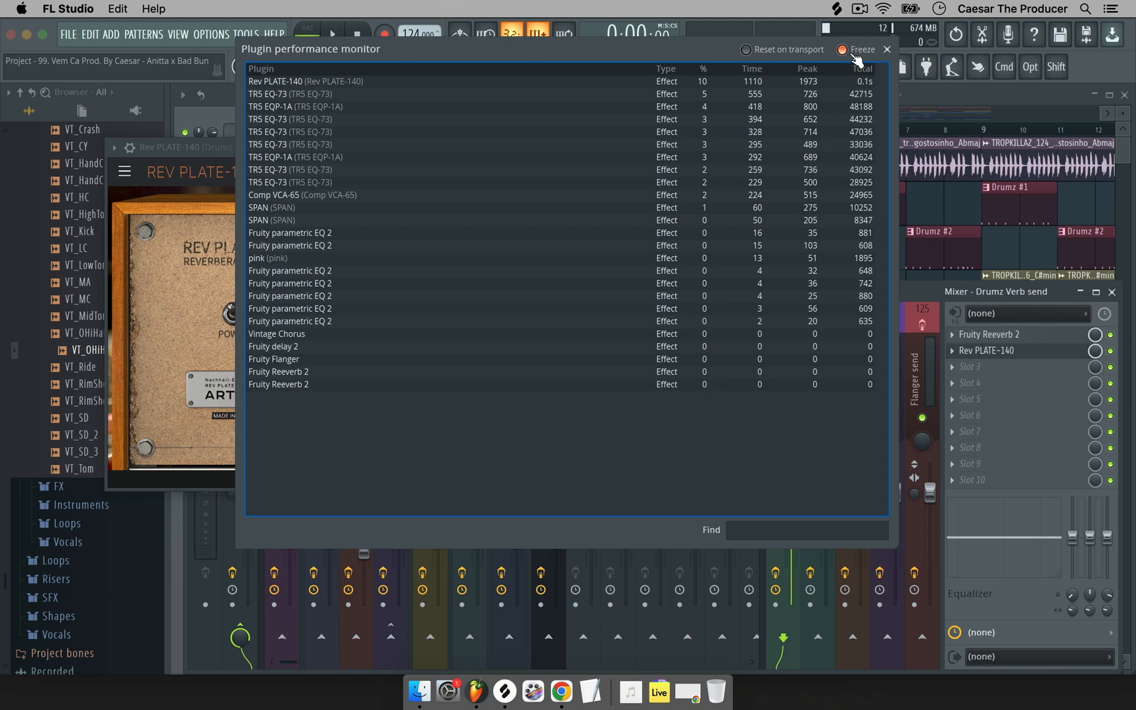
{"action": "left_click", "coordinate": [855, 52]}
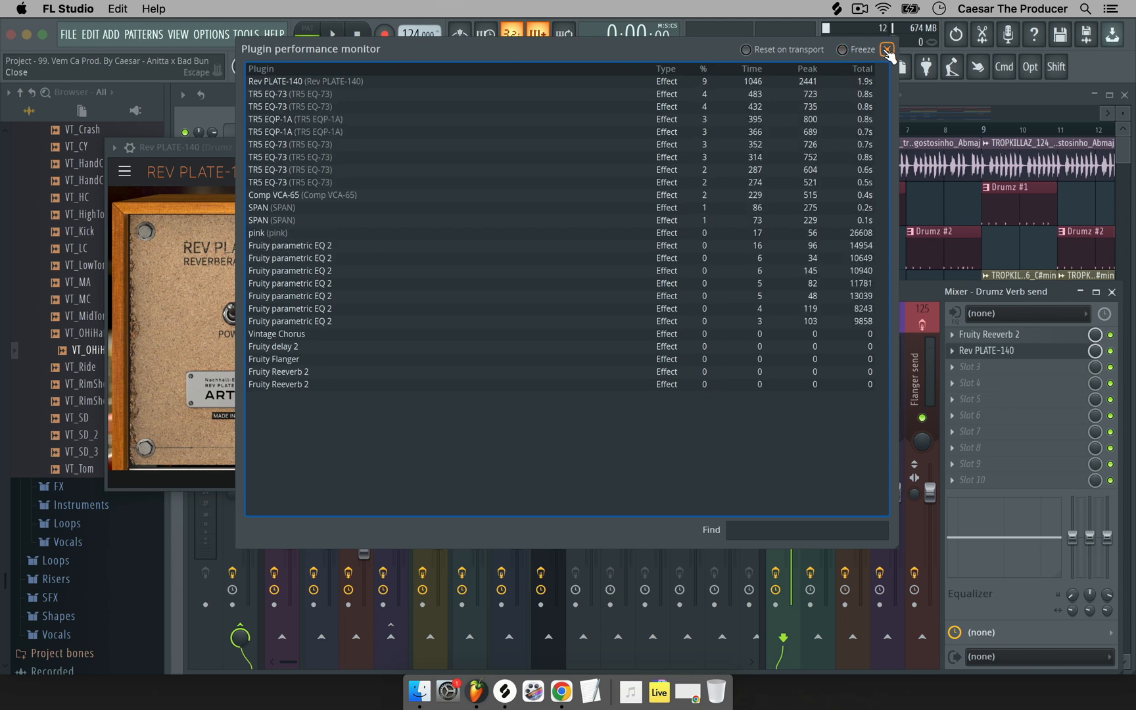
{"action": "left_click", "coordinate": [886, 52]}
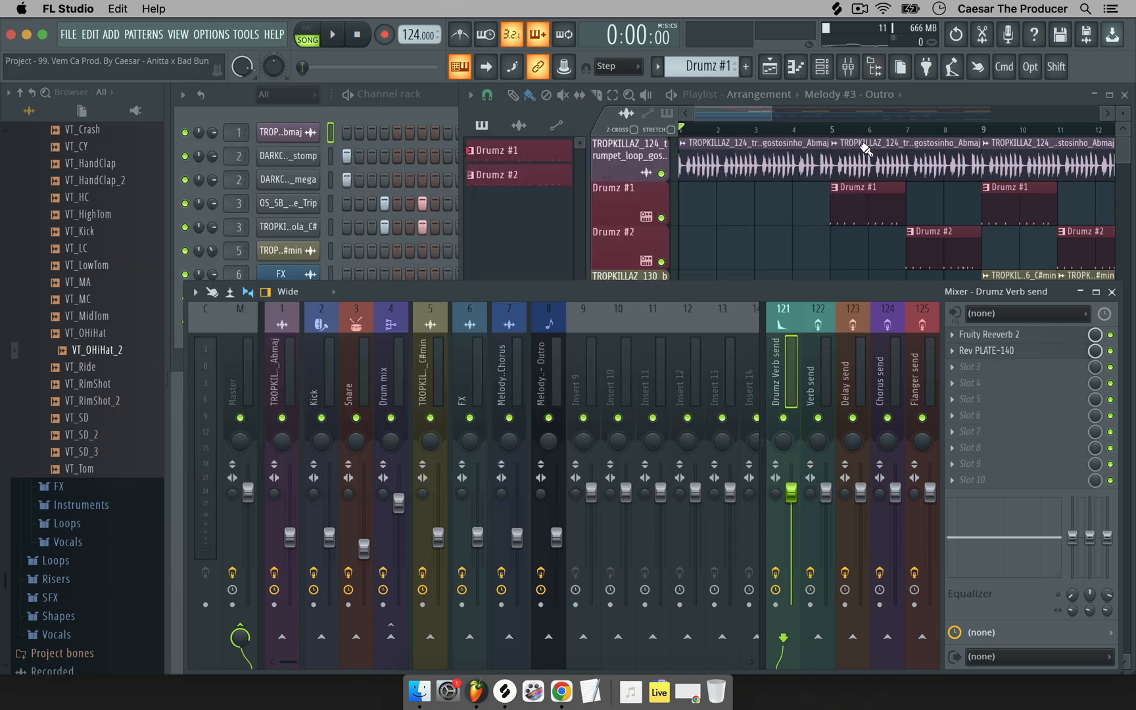
Delete the Rev PLATE-140 reverb from slot 2 of the Drumz Verb send track
{"action": "left_click", "coordinate": [966, 350]}
{"action": "left_click", "coordinate": [952, 350]}
{"action": "left_click", "coordinate": [966, 335]}
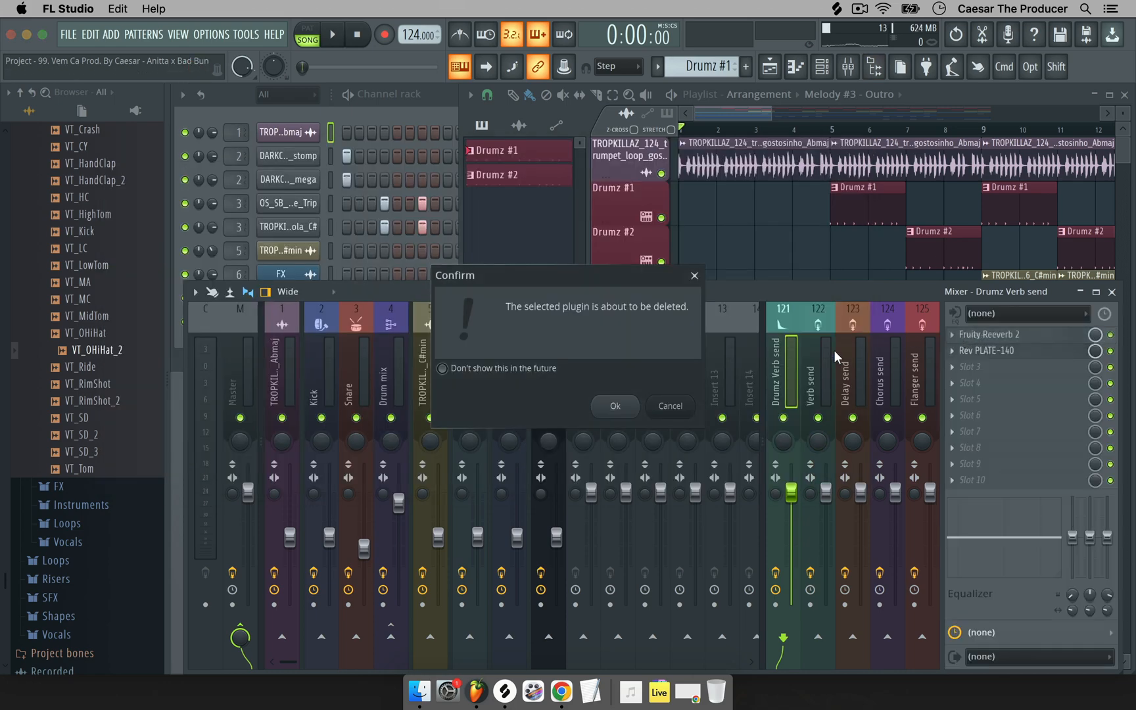
{"action": "left_click", "coordinate": [616, 405]}
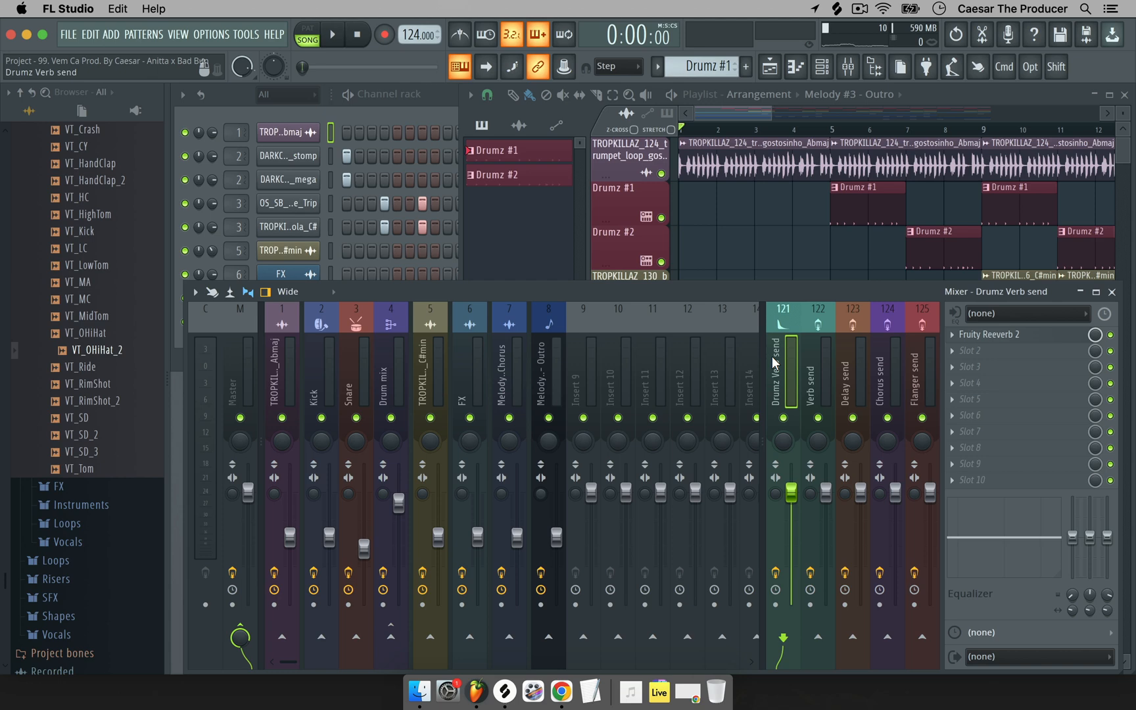
Compare the two reverb send tracks, inspect the Fruity Reeverb 2 settings on the Drumz Verb send, and close its window
{"action": "left_click", "coordinate": [803, 356]}
{"action": "left_click", "coordinate": [789, 355]}
{"action": "left_click", "coordinate": [821, 361]}
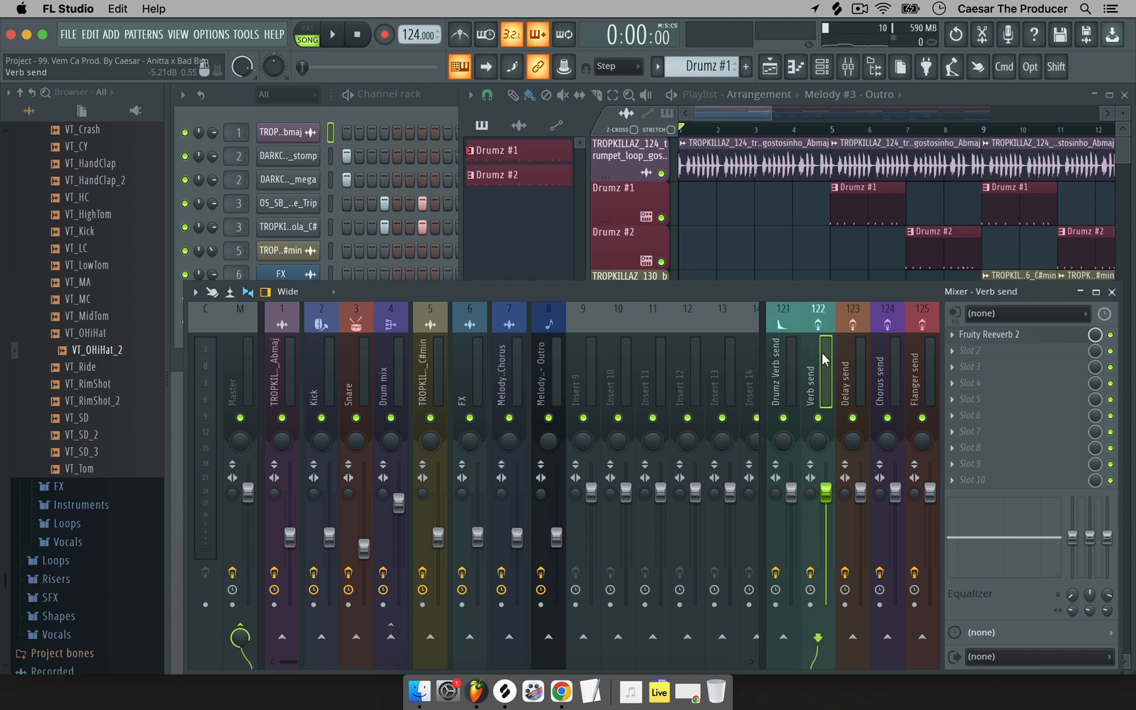
{"action": "left_click", "coordinate": [784, 345]}
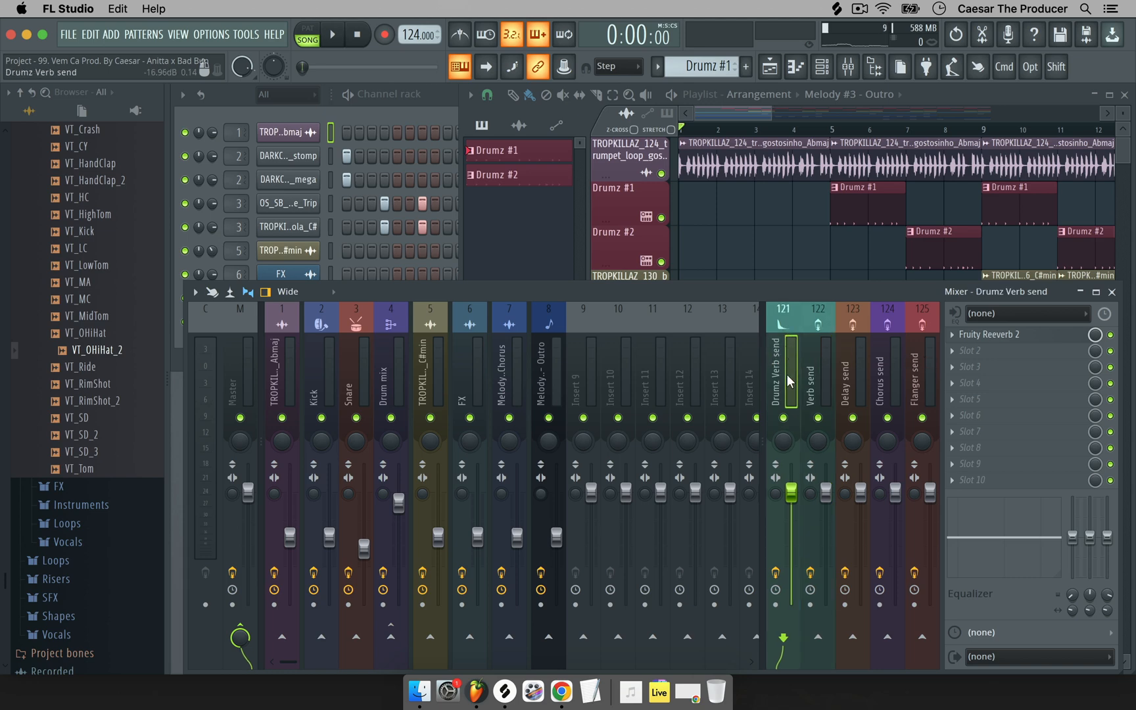
{"action": "left_click", "coordinate": [991, 335]}
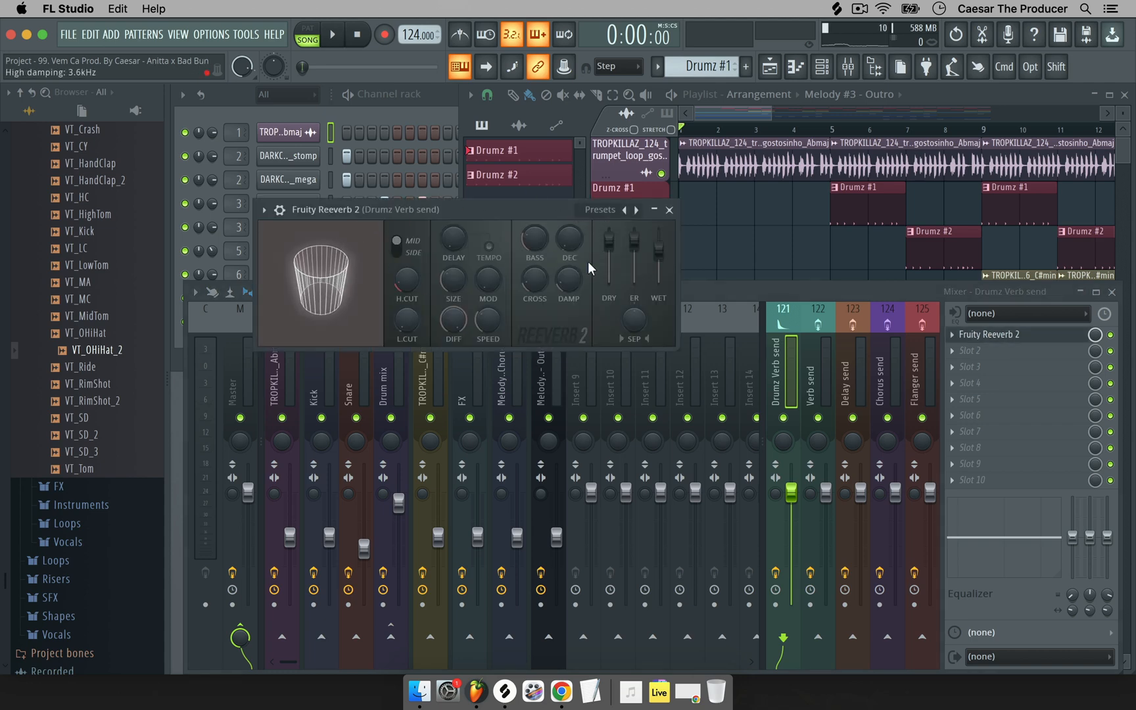
{"action": "left_click", "coordinate": [669, 209]}
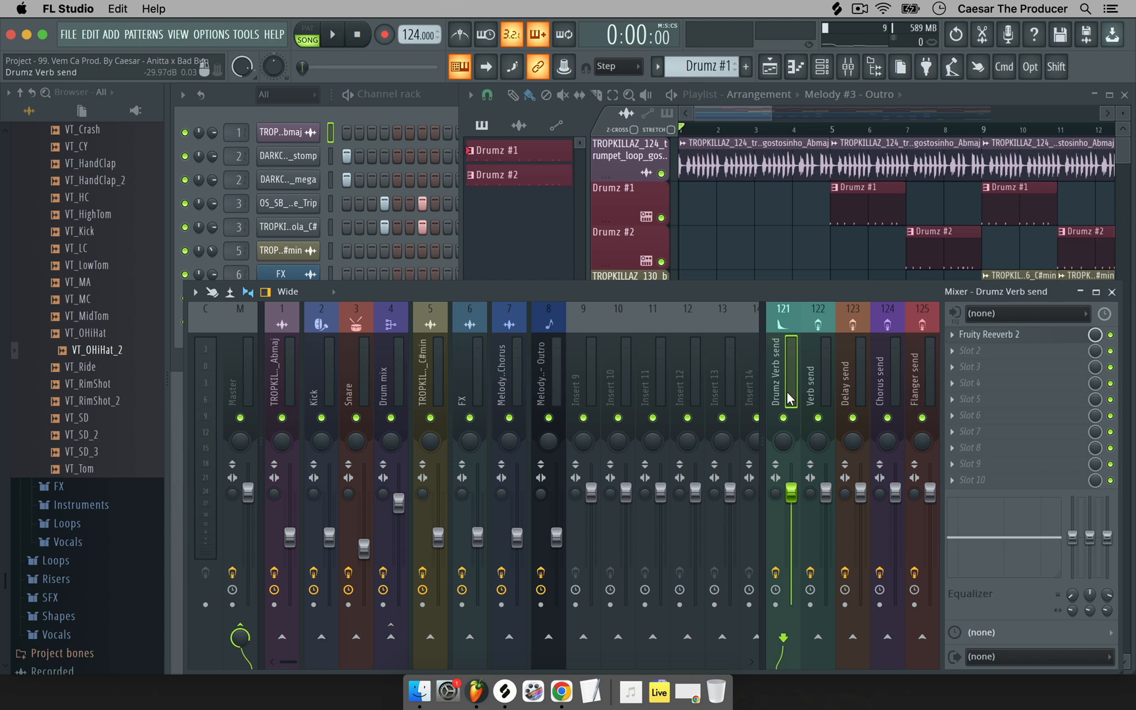
Inspect the Fruity Reeverb 2 settings on the Verb send track and close its window
{"action": "left_click", "coordinate": [827, 368]}
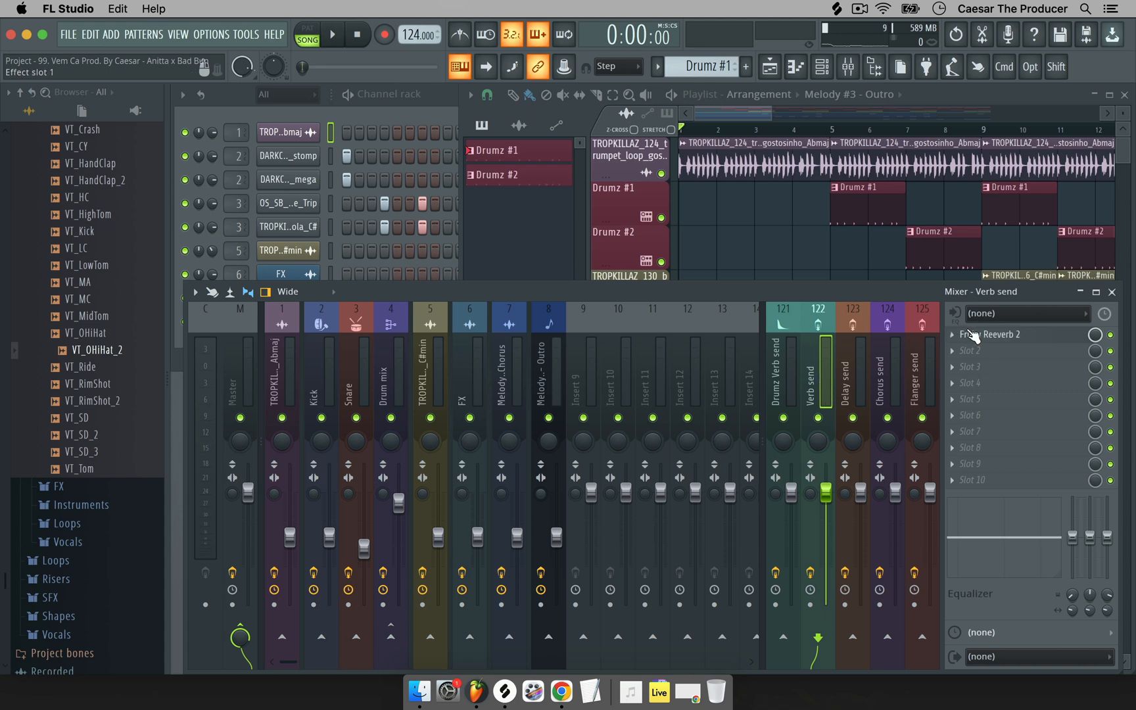
{"action": "left_click", "coordinate": [974, 335]}
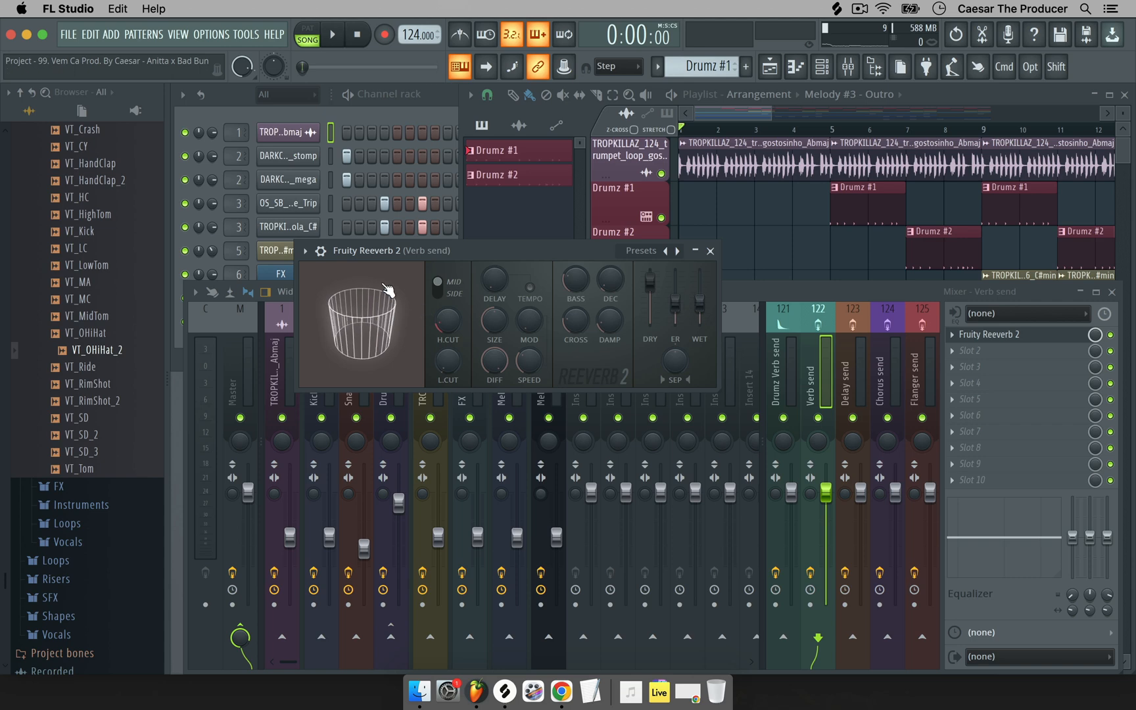
{"action": "left_click", "coordinate": [711, 252]}
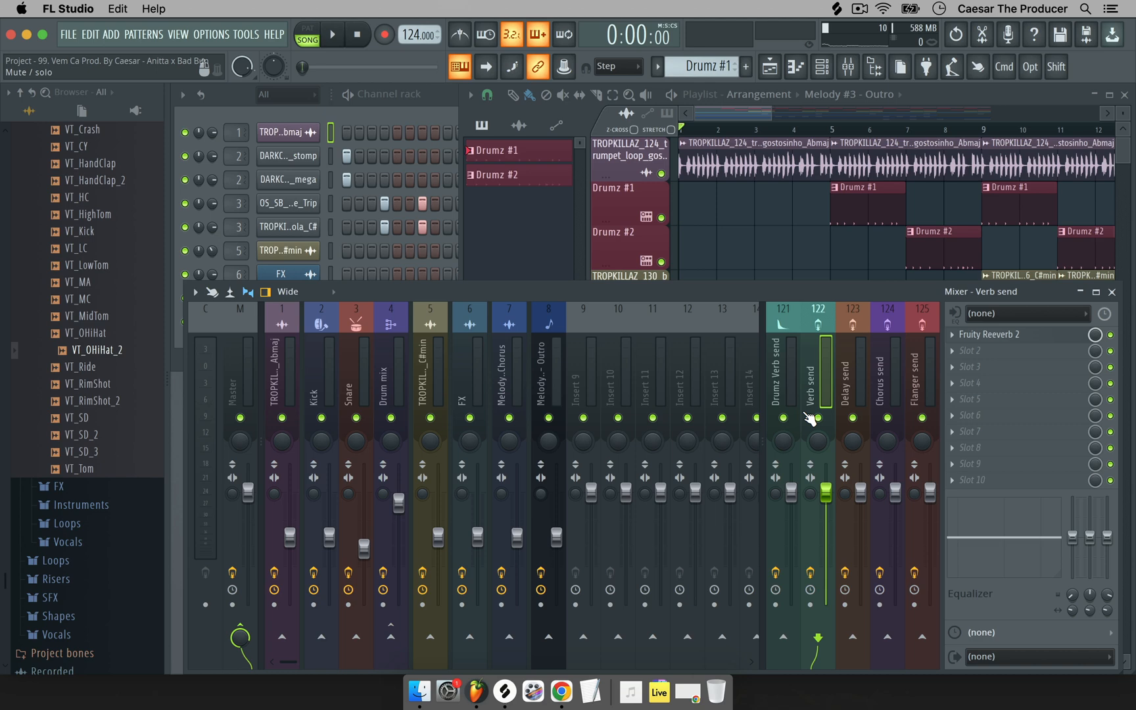
Look through the Delay, Chorus and Flanger send tracks, inspect the Fruity Delay 2 settings on the Delay send, and close its window
{"action": "left_click", "coordinate": [853, 372]}
{"action": "left_click", "coordinate": [887, 368]}
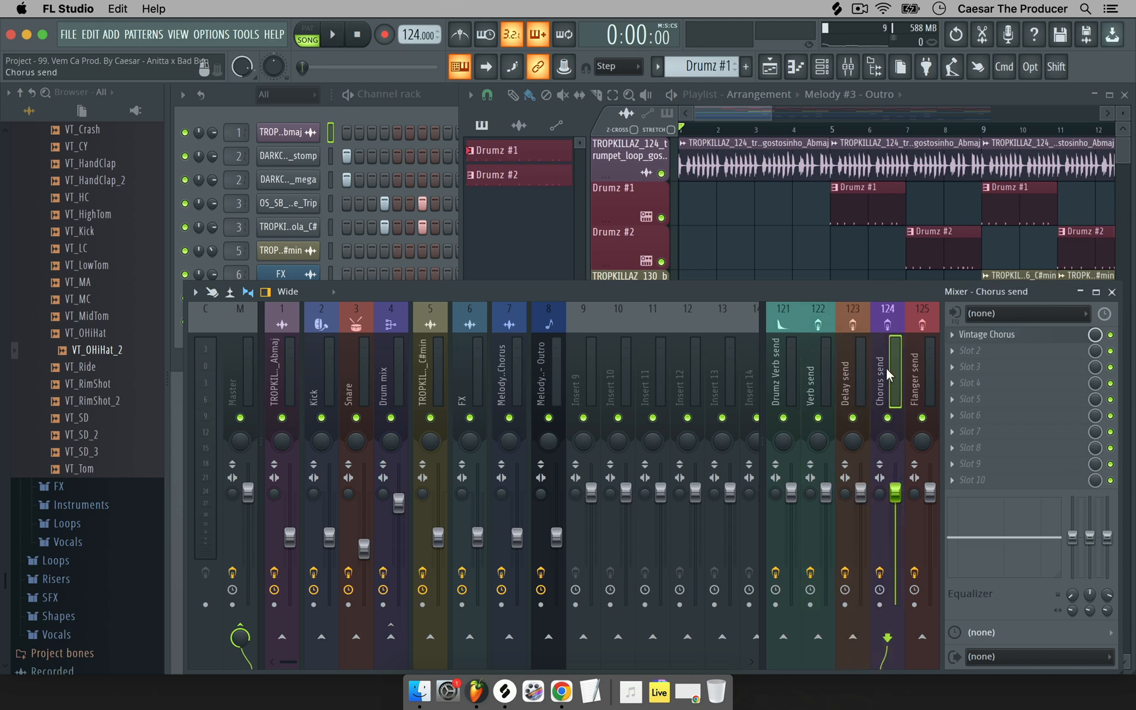
{"action": "left_click", "coordinate": [914, 367]}
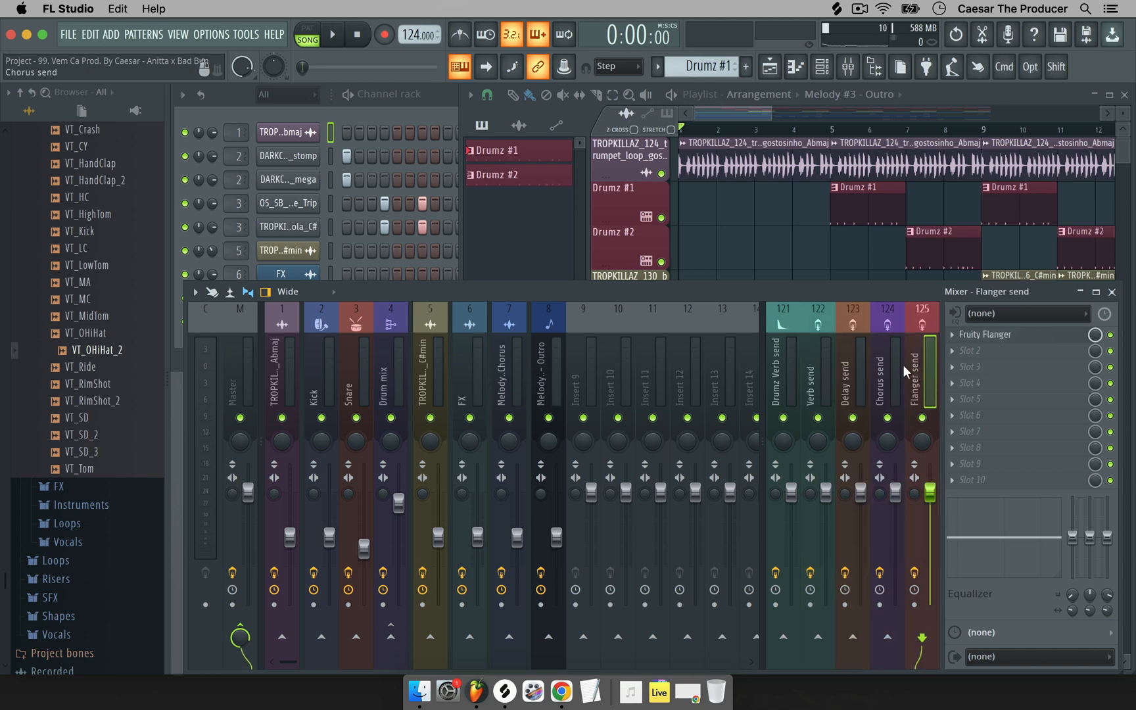
{"action": "left_click", "coordinate": [853, 369]}
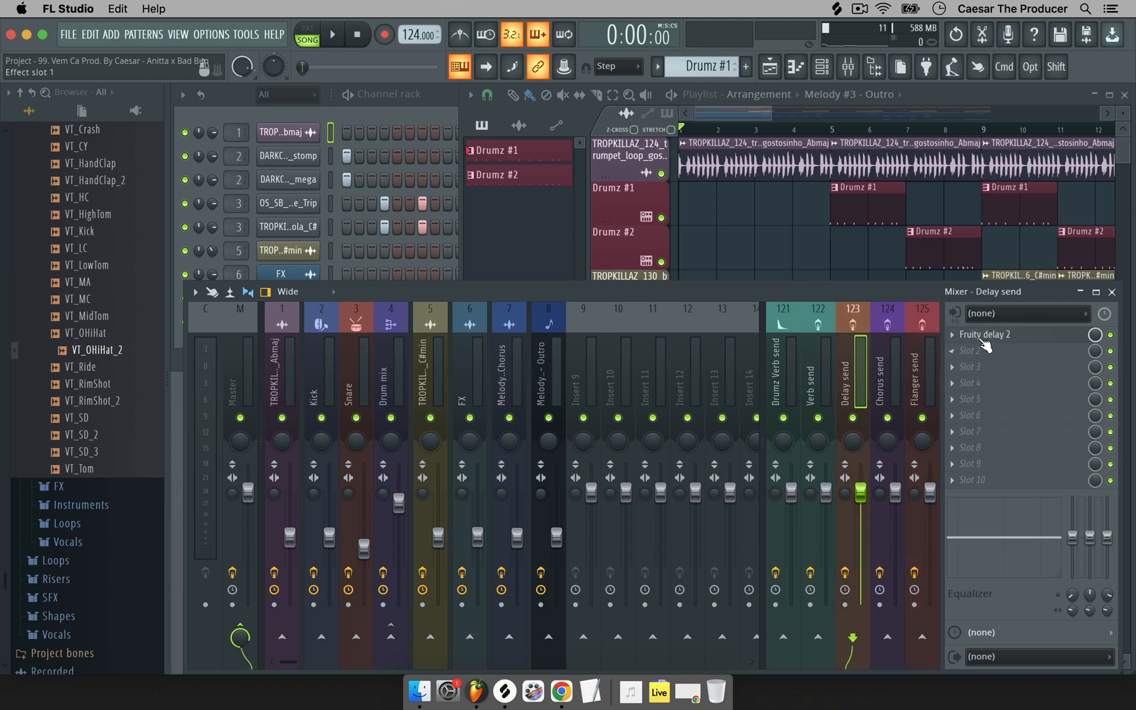
{"action": "left_click", "coordinate": [981, 334]}
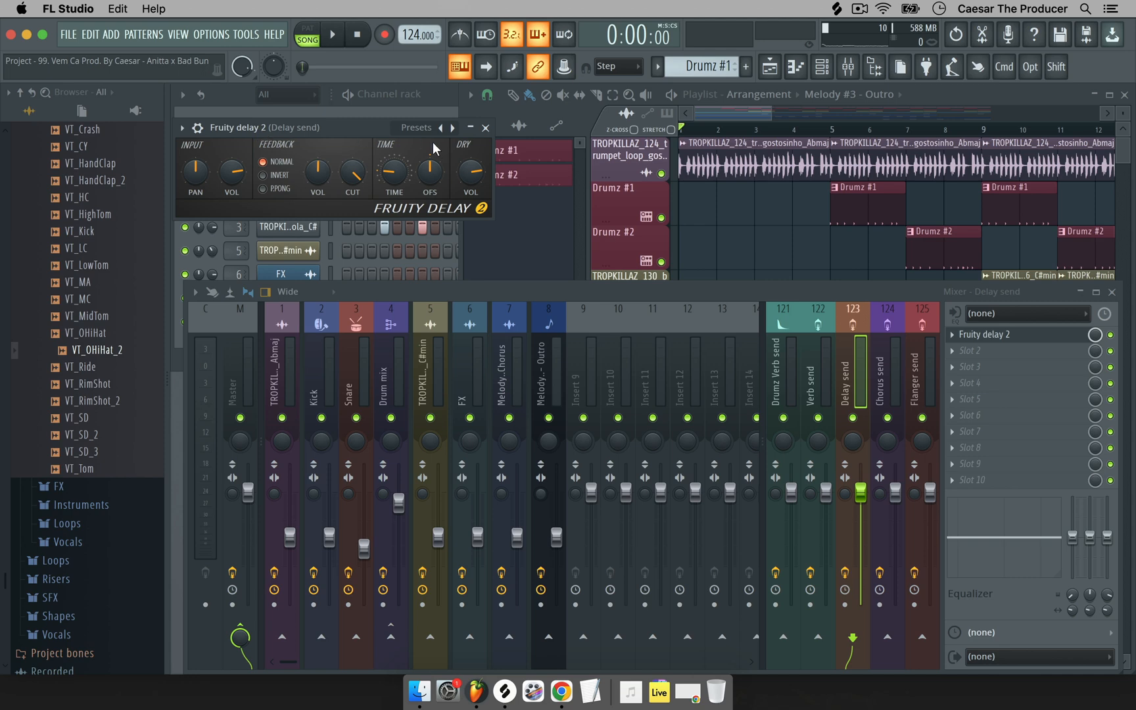
{"action": "left_click", "coordinate": [485, 128]}
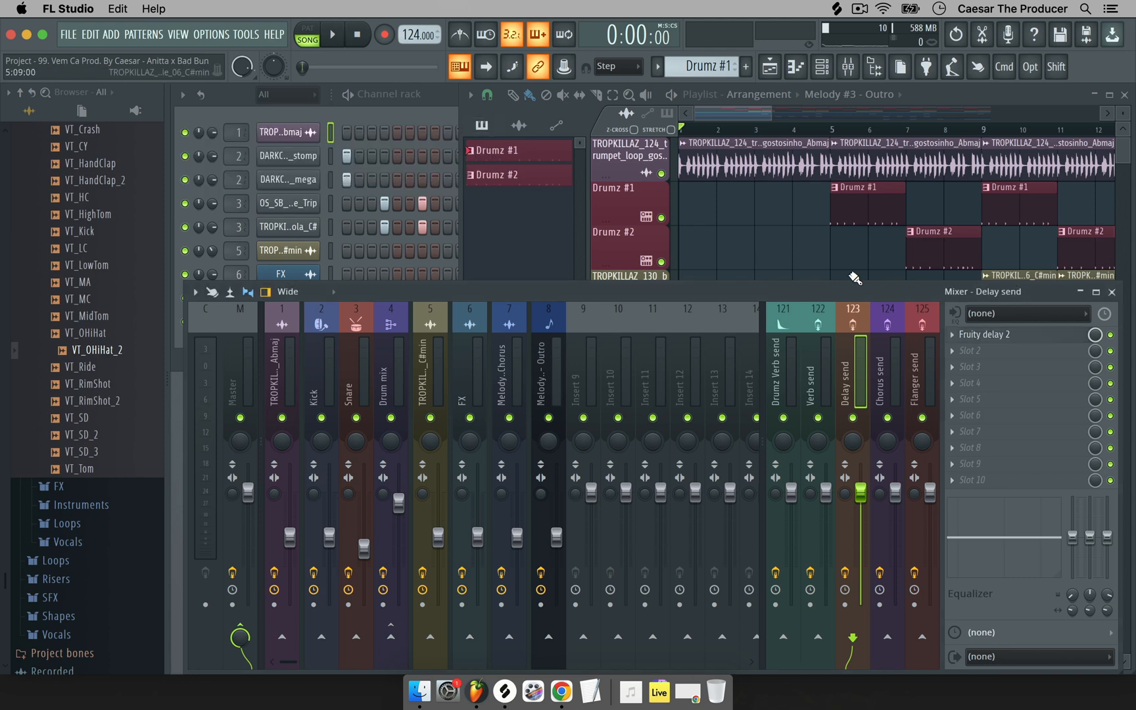
Inspect the Vintage Chorus settings on the Chorus send track and close its window
{"action": "left_click", "coordinate": [888, 369]}
{"action": "left_click", "coordinate": [976, 335]}
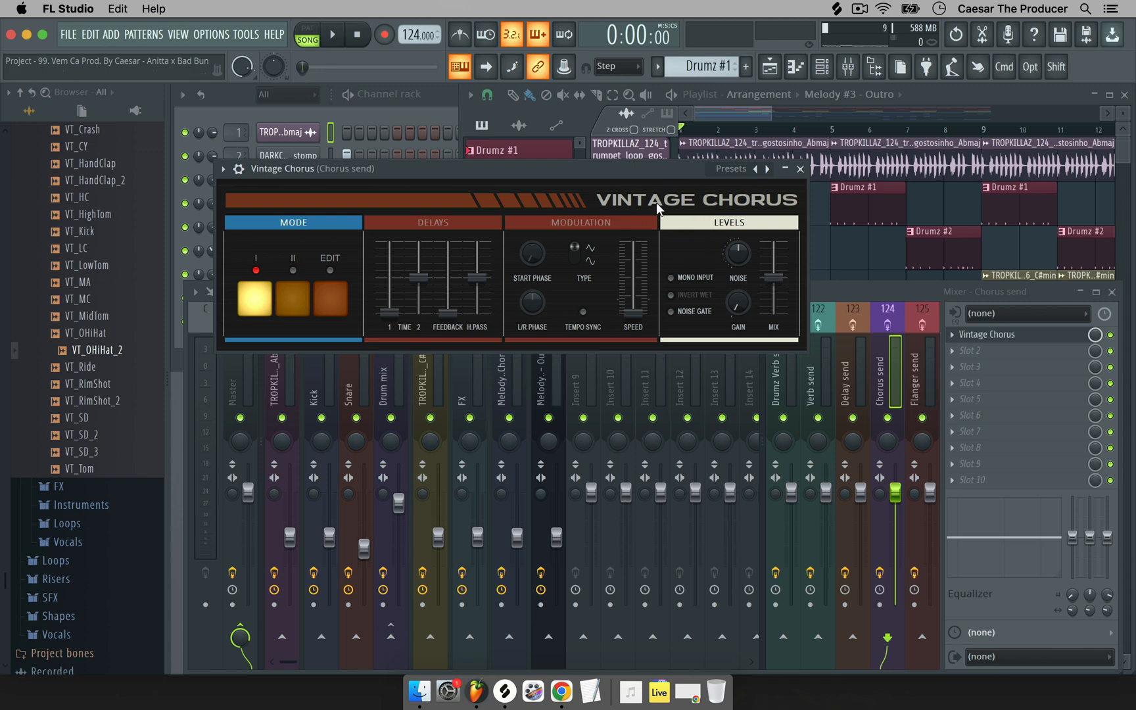
{"action": "left_click", "coordinate": [800, 170]}
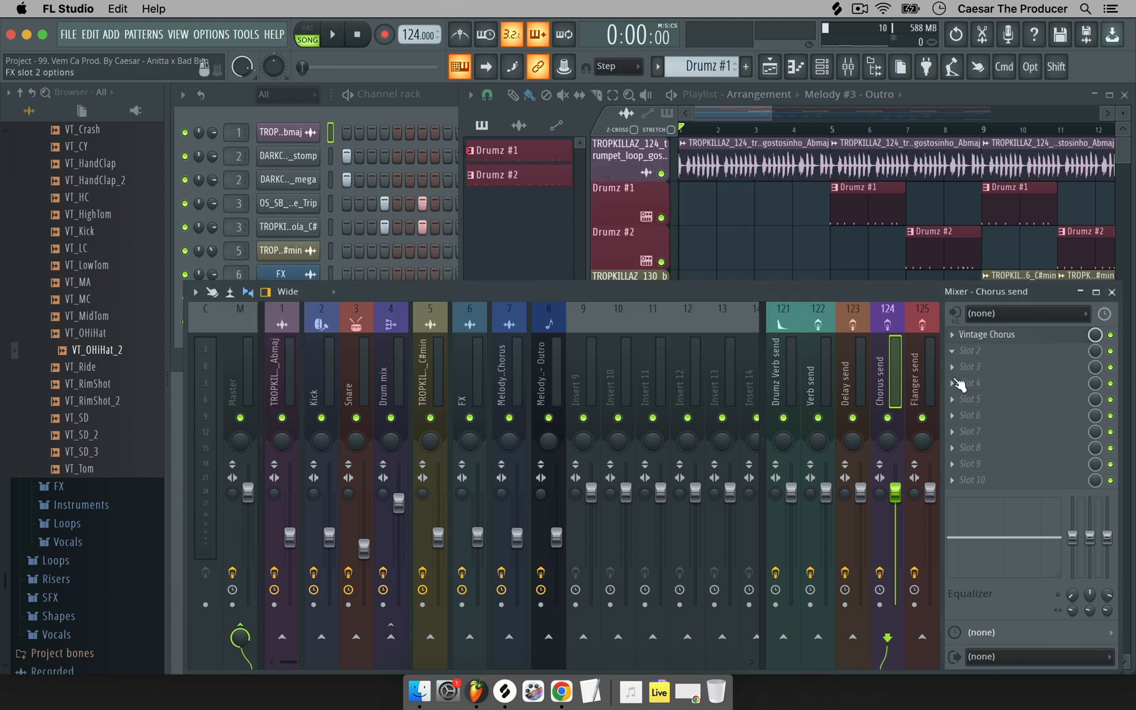
Inspect the Fruity Flanger settings on the Flanger send track and close its window
{"action": "left_click", "coordinate": [917, 376]}
{"action": "left_click", "coordinate": [984, 334]}
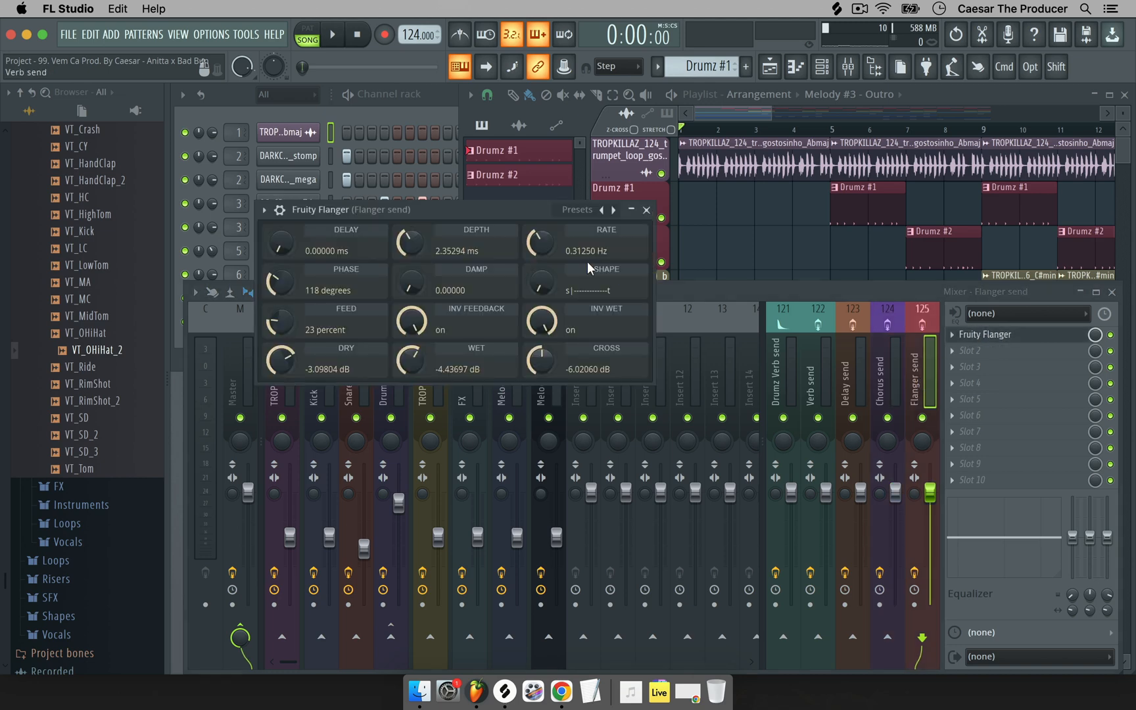
{"action": "left_click", "coordinate": [646, 210]}
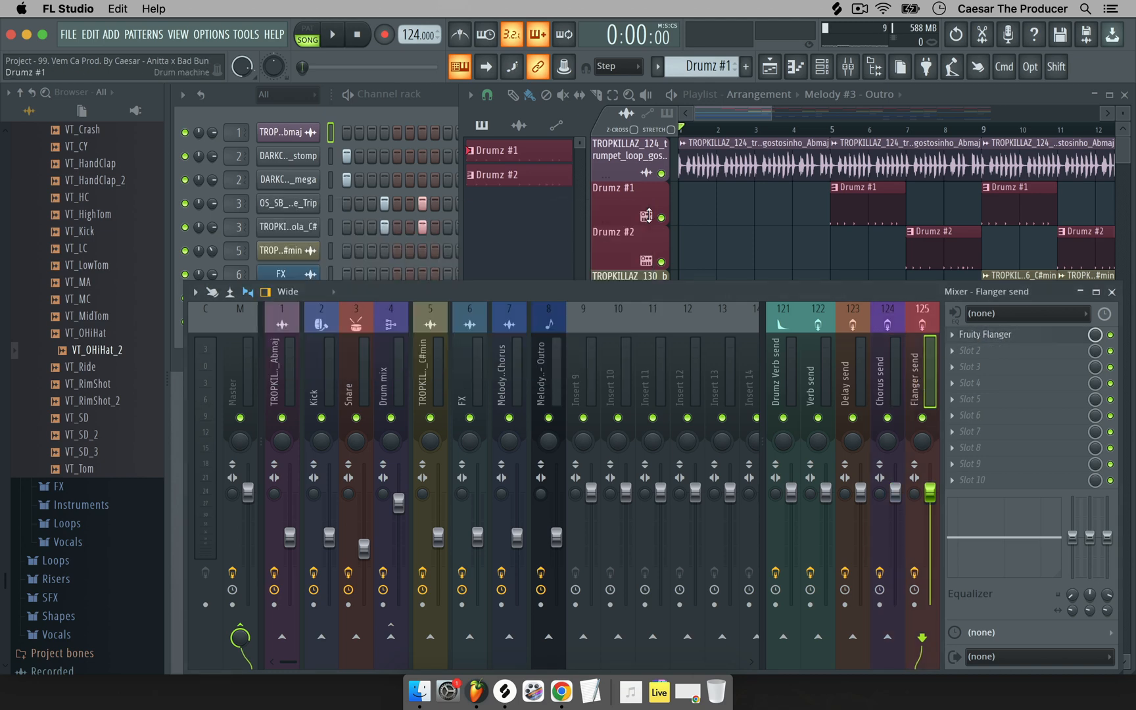
Compare the effects loaded on the Delay, Chorus and Flanger send tracks
{"action": "left_click", "coordinate": [861, 363]}
{"action": "left_click", "coordinate": [882, 367]}
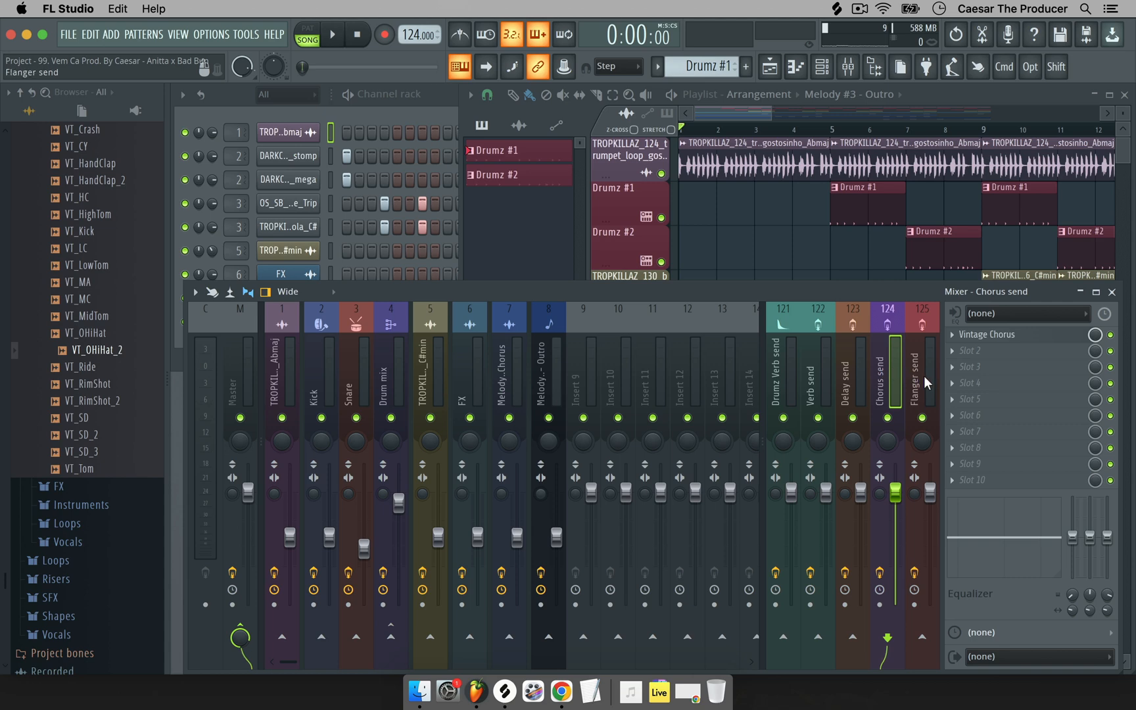
{"action": "left_click", "coordinate": [923, 375]}
{"action": "left_click", "coordinate": [904, 374]}
{"action": "left_click", "coordinate": [924, 374]}
{"action": "left_click", "coordinate": [893, 374]}
{"action": "left_click", "coordinate": [924, 373]}
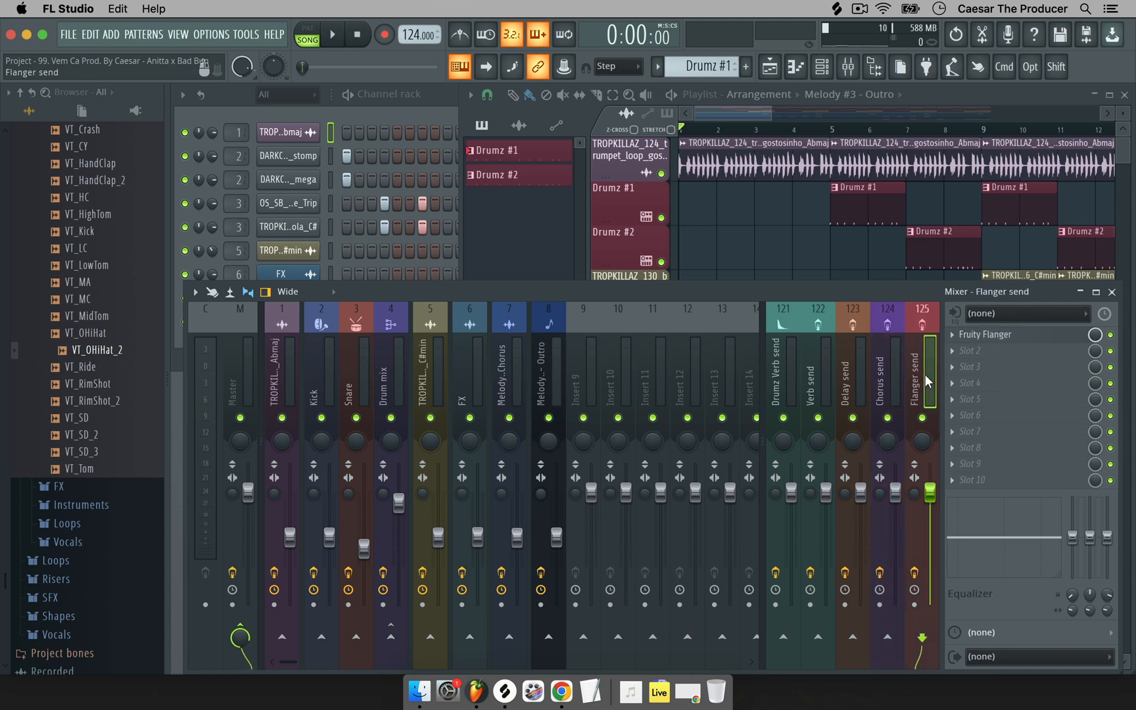
{"action": "left_click", "coordinate": [894, 373]}
{"action": "left_click", "coordinate": [923, 373]}
{"action": "left_click", "coordinate": [903, 373]}
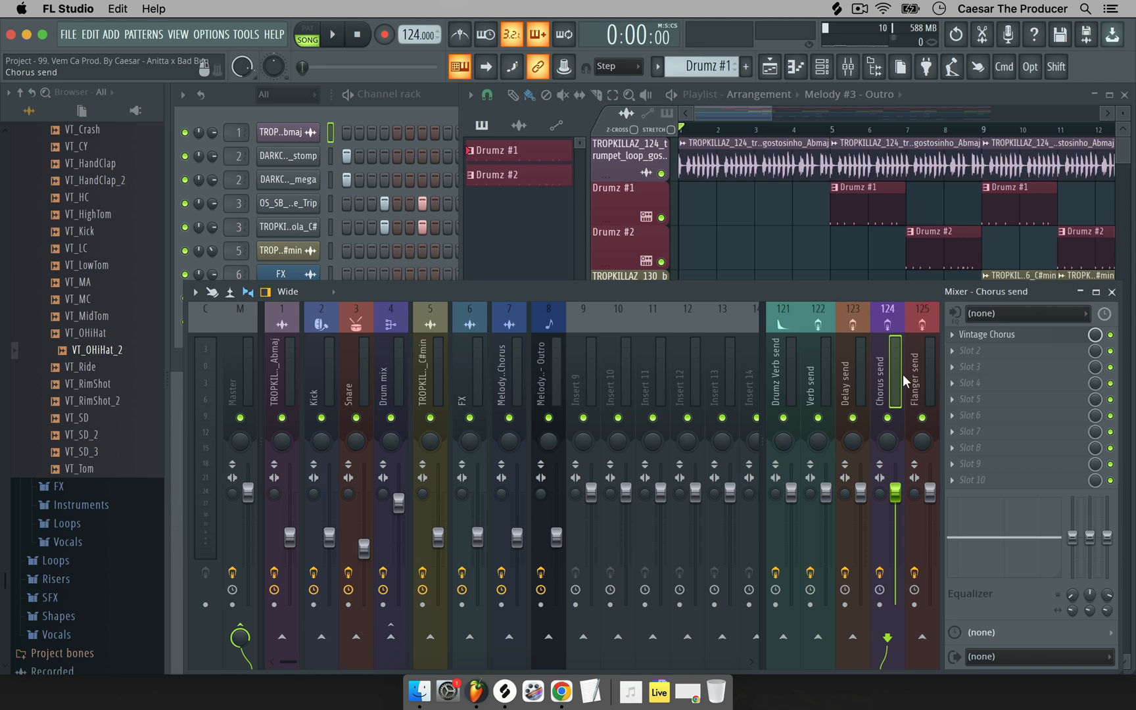
Review the two reverb send tracks and the Delay send track
{"action": "left_click", "coordinate": [825, 356]}
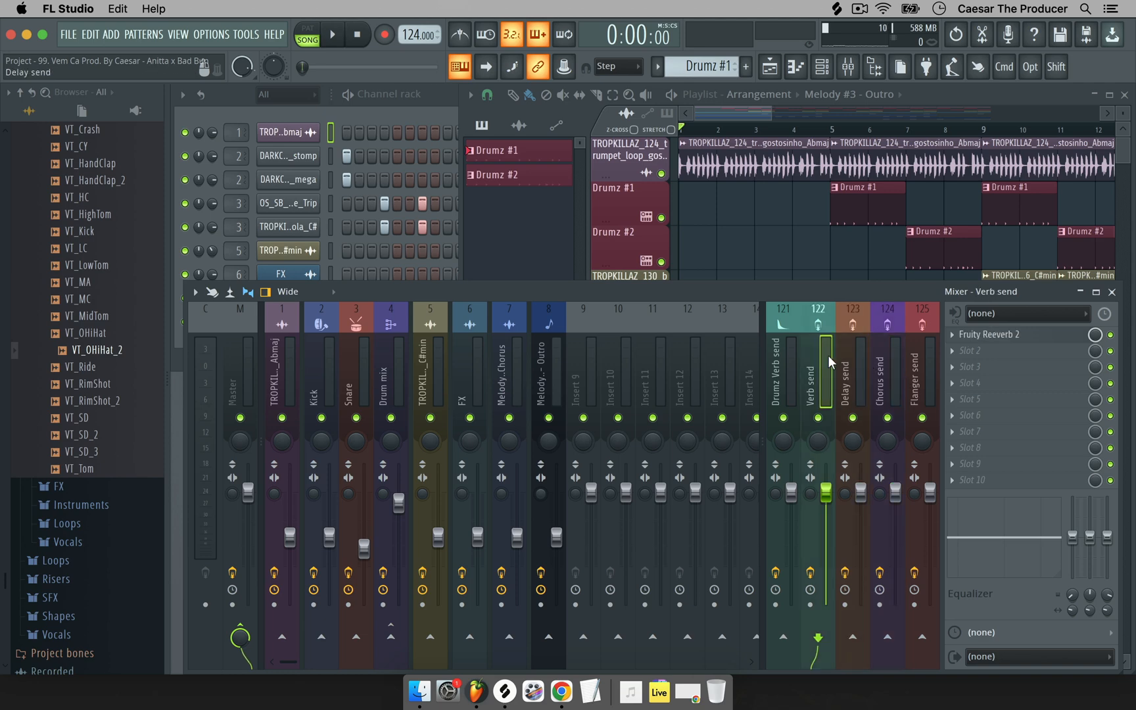
{"action": "left_click", "coordinate": [786, 355]}
{"action": "left_click", "coordinate": [838, 350]}
{"action": "left_click", "coordinate": [817, 349]}
{"action": "left_click", "coordinate": [844, 355]}
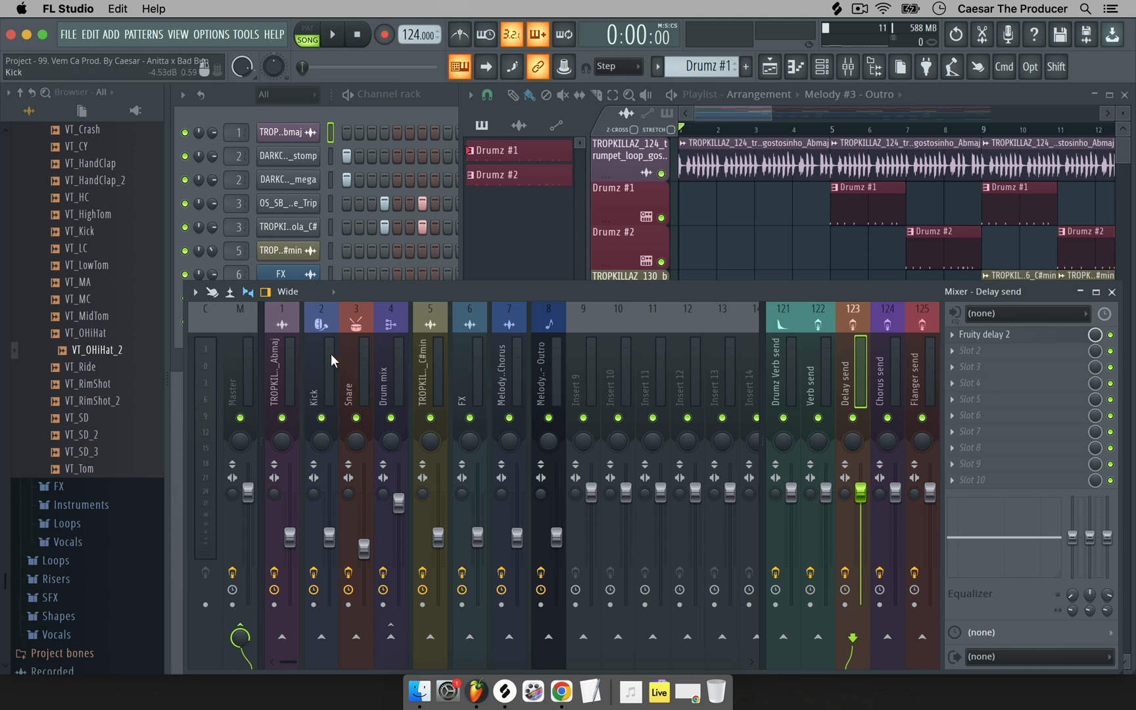
Play the Drumz #1 pattern in pattern mode with the Snare mixer track selected and the mixer in front
{"action": "left_click", "coordinate": [350, 356]}
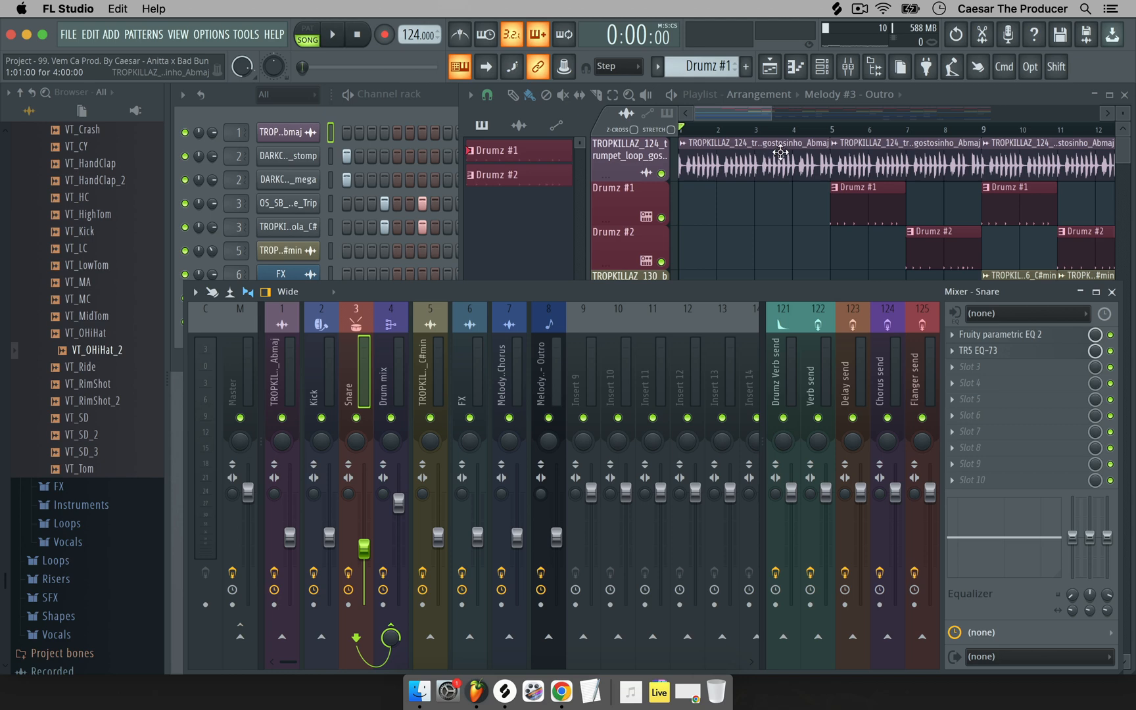
{"action": "left_click", "coordinate": [401, 107]}
{"action": "left_click", "coordinate": [315, 32]}
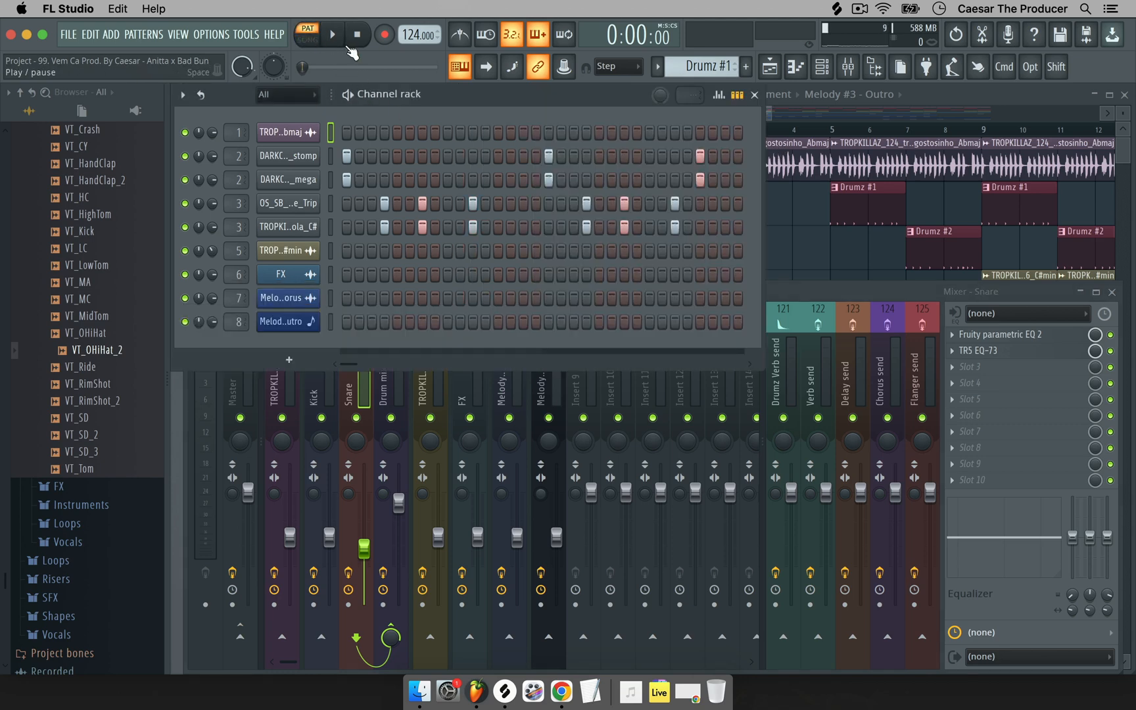
{"action": "left_click", "coordinate": [334, 35]}
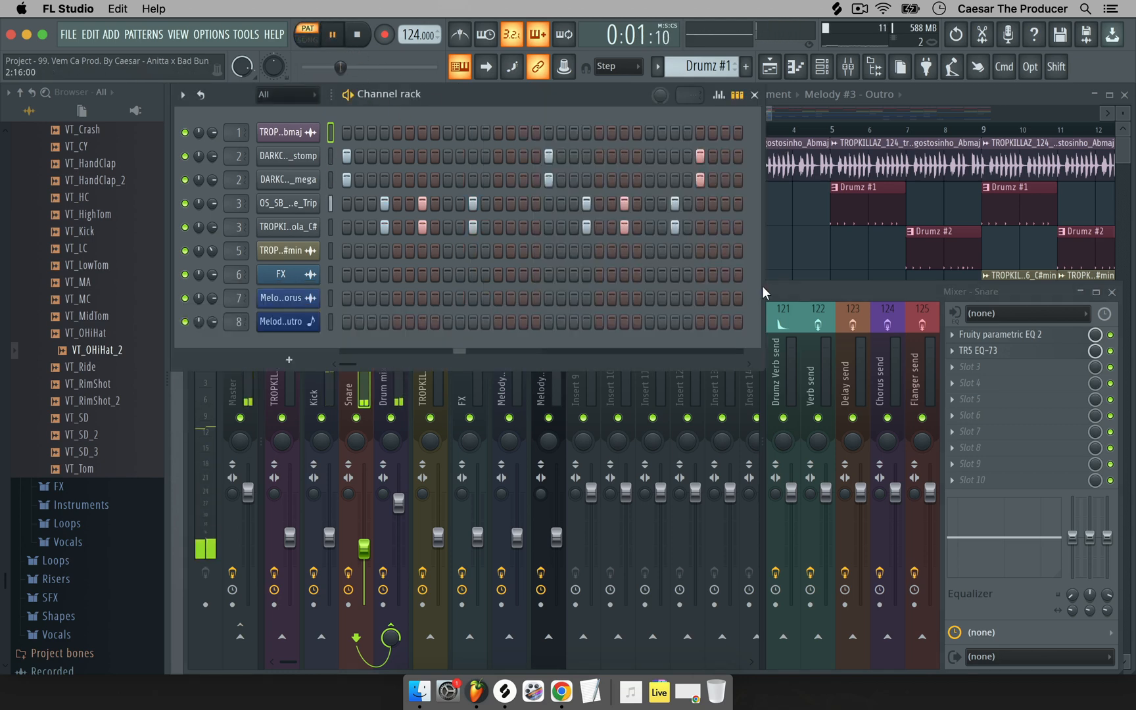
{"action": "left_click", "coordinate": [781, 293]}
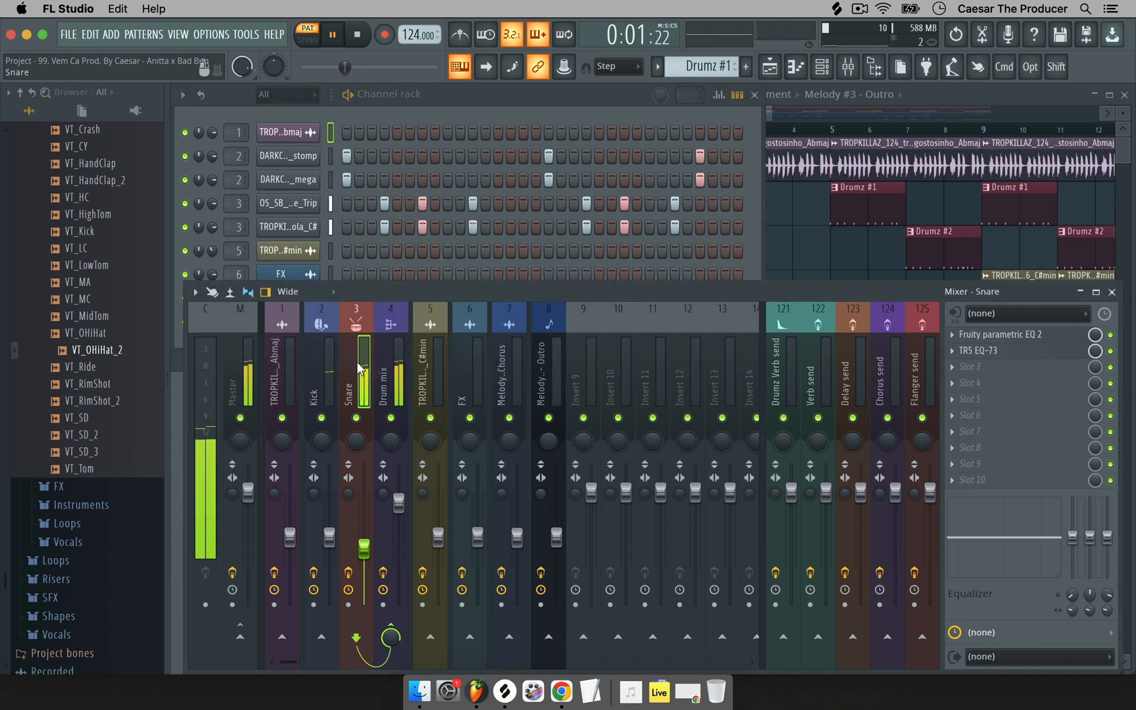
Route the Snare track to the Drumz Verb send at about 46% and toggle that send's mute to compare the sound
{"action": "left_click", "coordinate": [783, 637]}
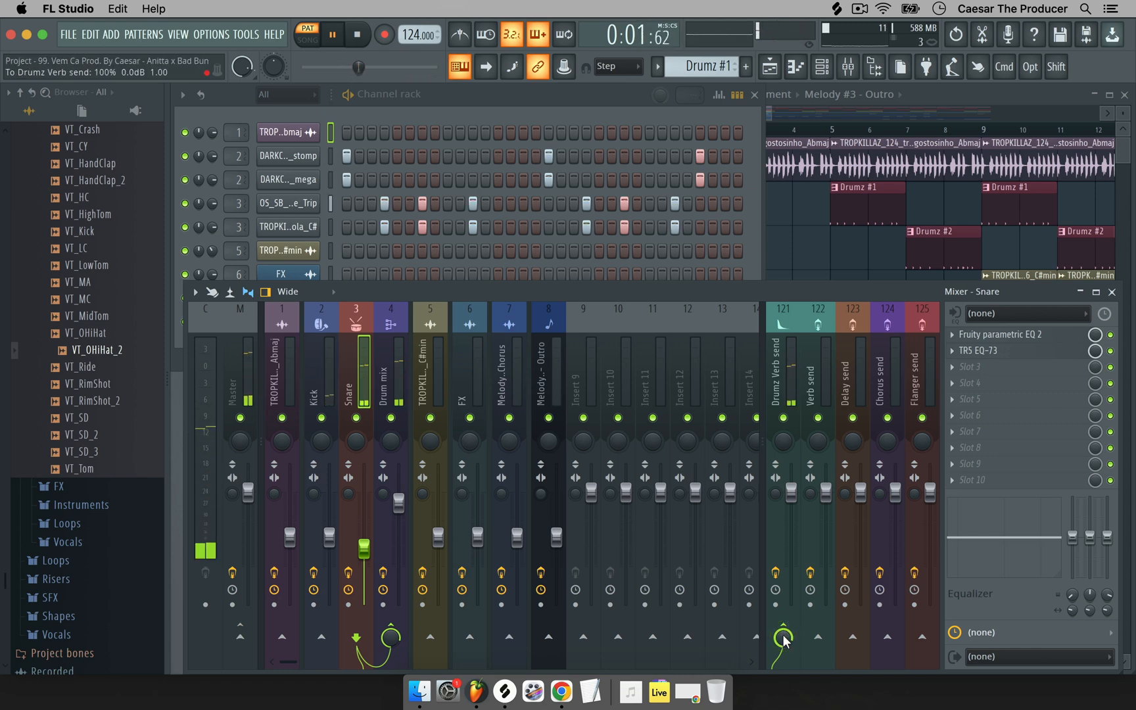
{"action": "left_click_drag", "start_coordinate": [783, 638], "coordinate": [784, 677]}
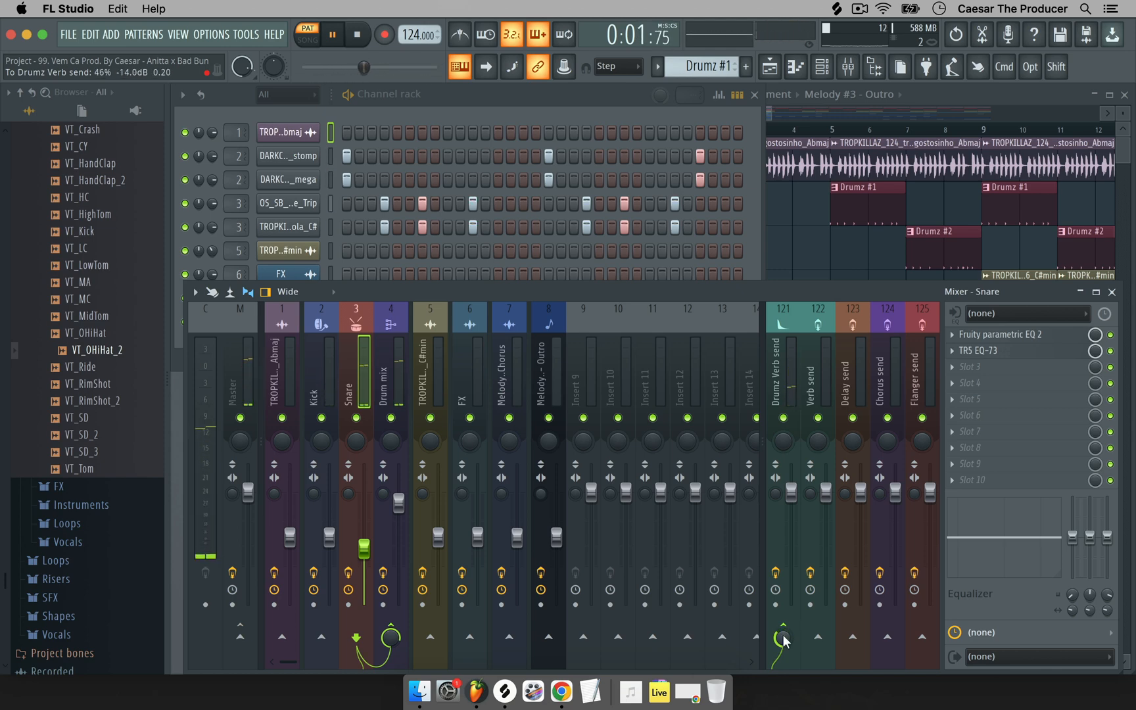
{"action": "left_click", "coordinate": [783, 418]}
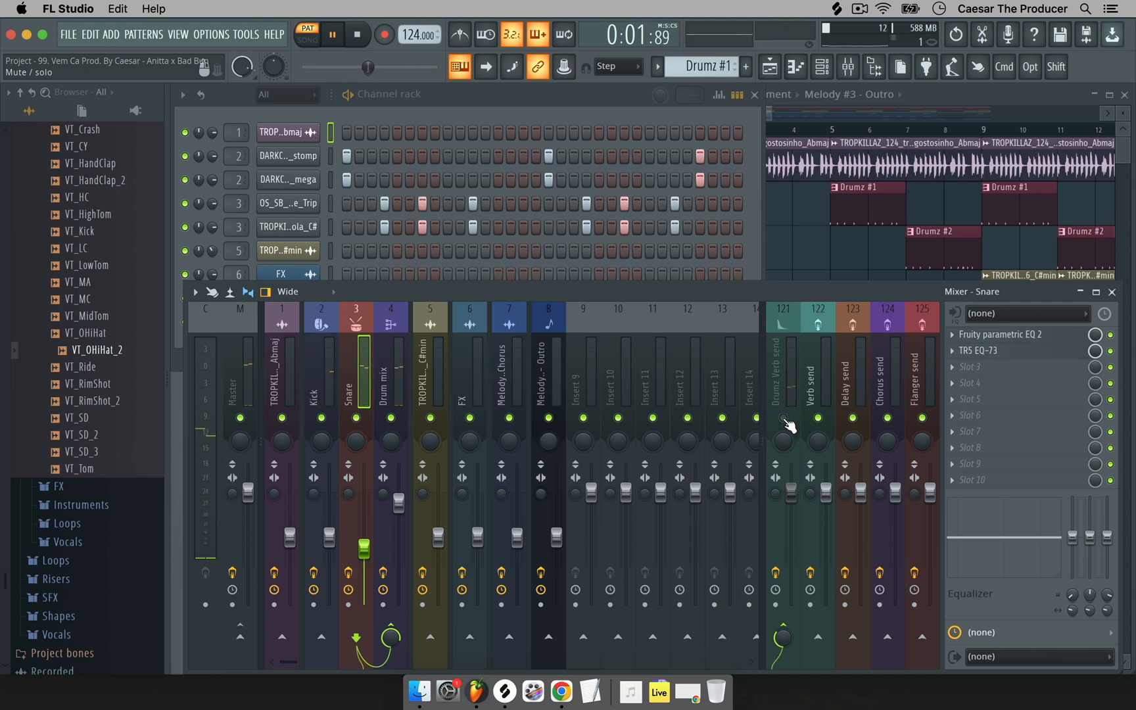
{"action": "left_click", "coordinate": [783, 418]}
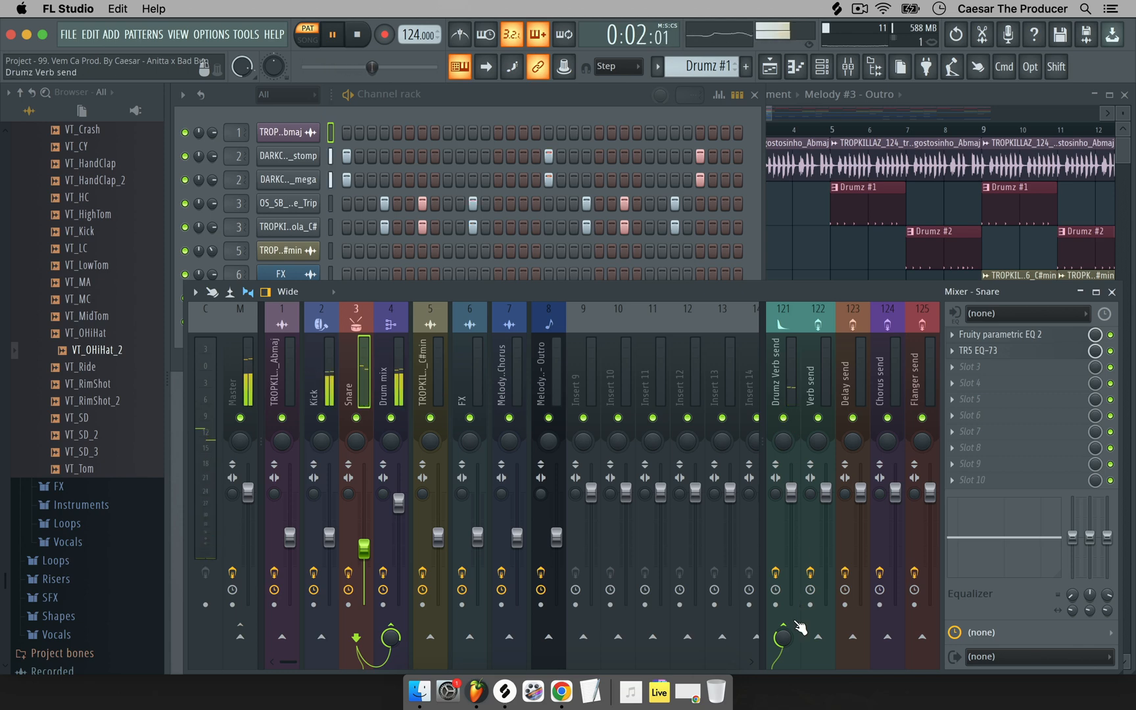
{"action": "left_click_drag", "start_coordinate": [784, 646], "coordinate": [783, 643]}
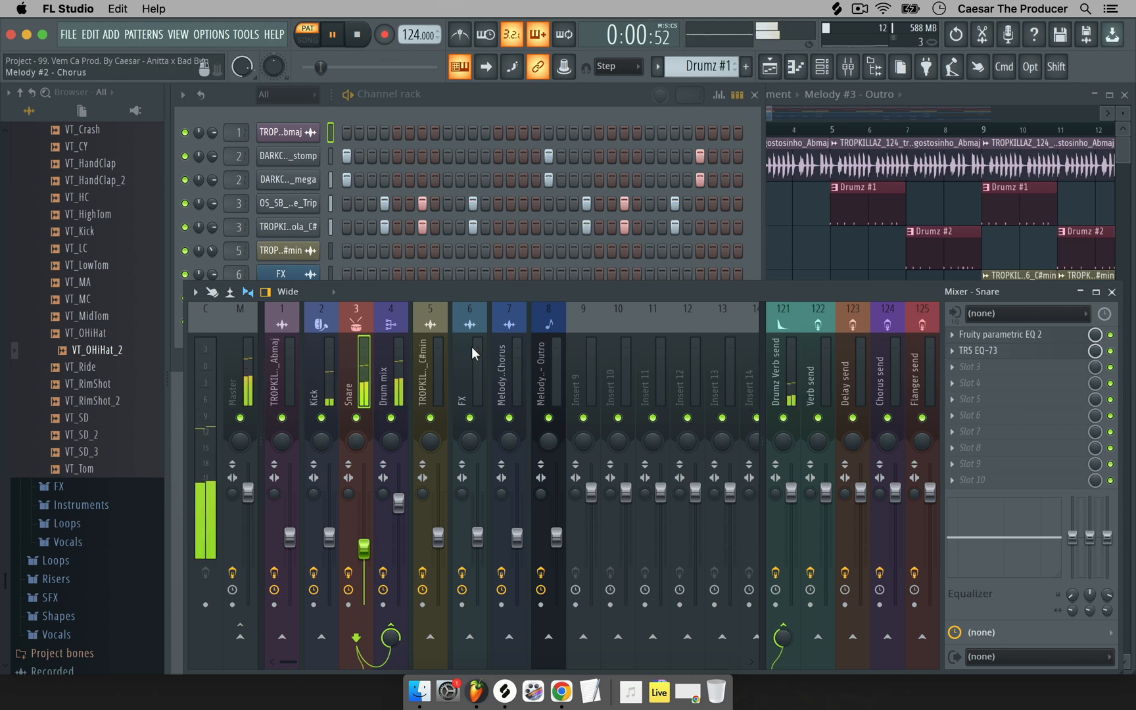
Select the trumpet loop mixer track, switch to song mode and play the arrangement from the start
{"action": "left_click", "coordinate": [284, 360]}
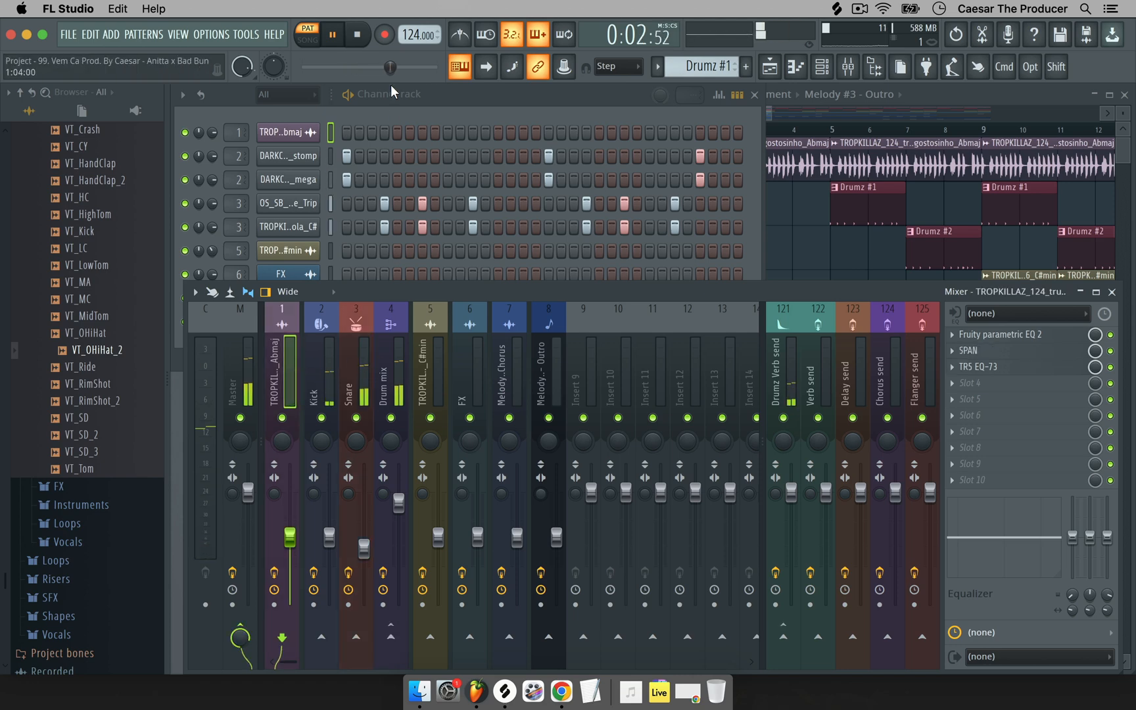
{"action": "left_click", "coordinate": [307, 38]}
{"action": "left_click", "coordinate": [353, 38]}
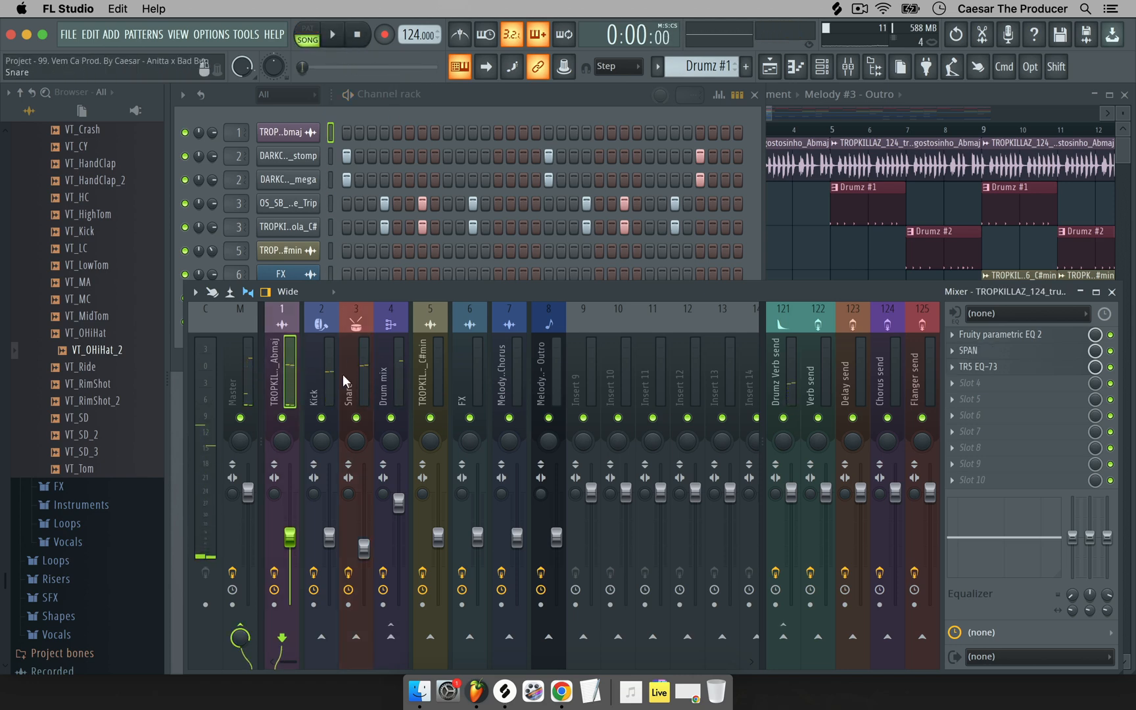
{"action": "key", "text": "space"}
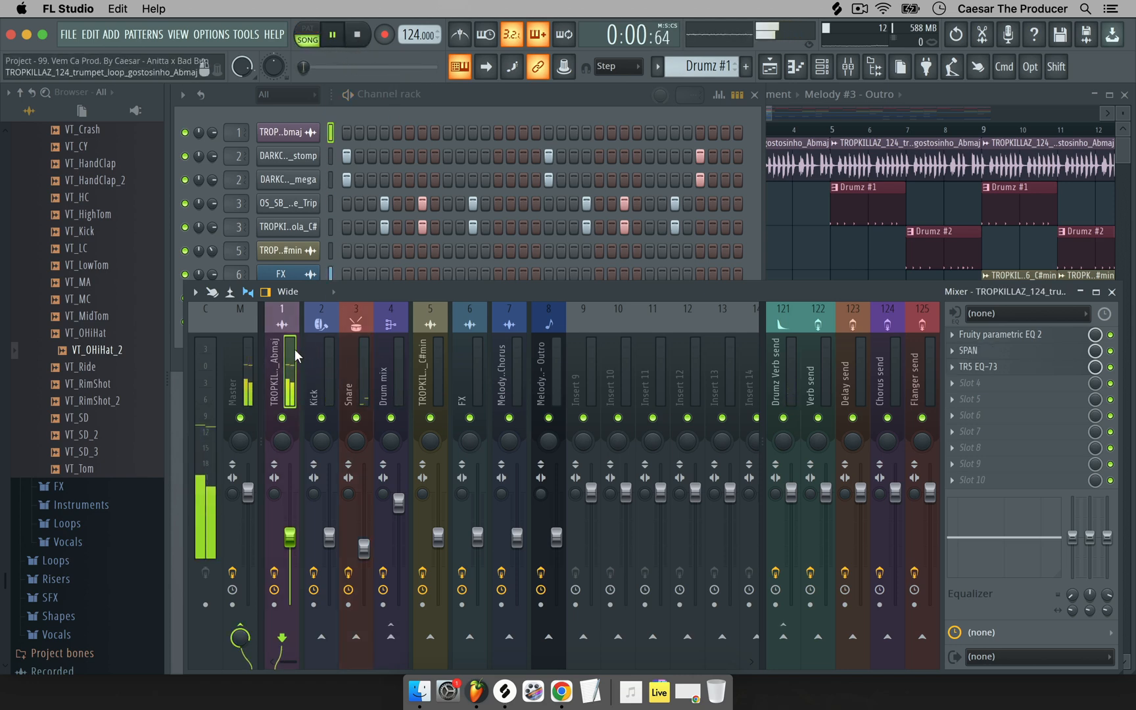
Route the trumpet loop track to the Verb send, lower its send level, and stop playback after listening
{"action": "left_click", "coordinate": [824, 378]}
{"action": "left_click", "coordinate": [279, 375]}
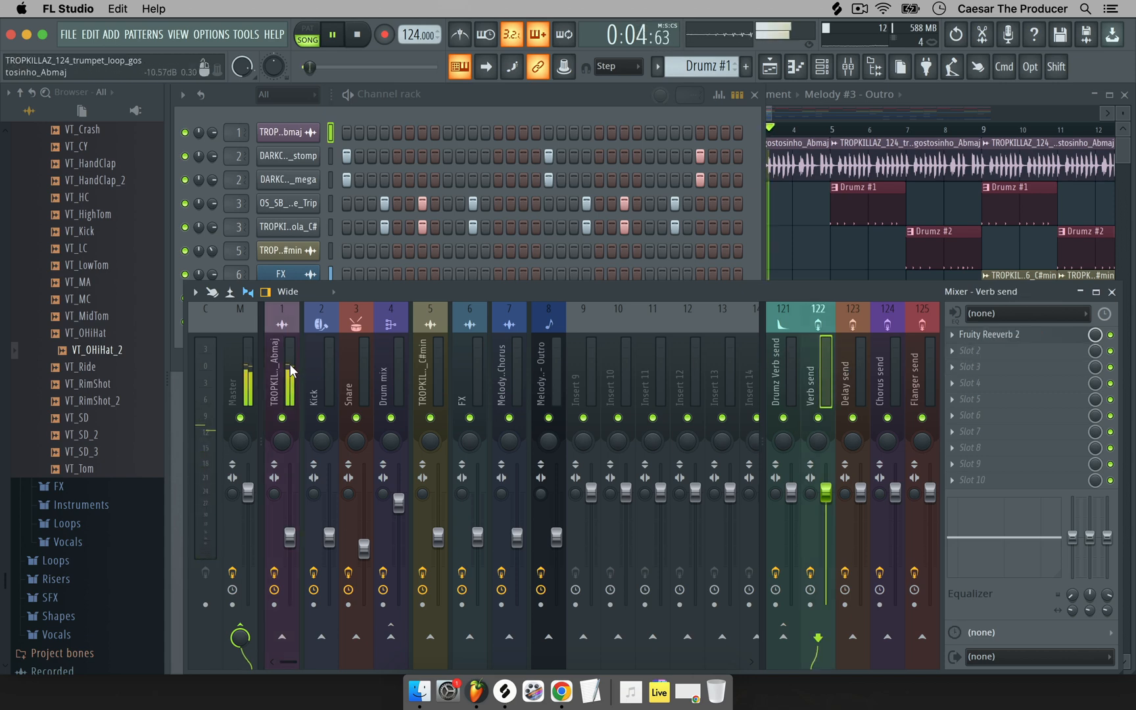
{"action": "left_click", "coordinate": [822, 640]}
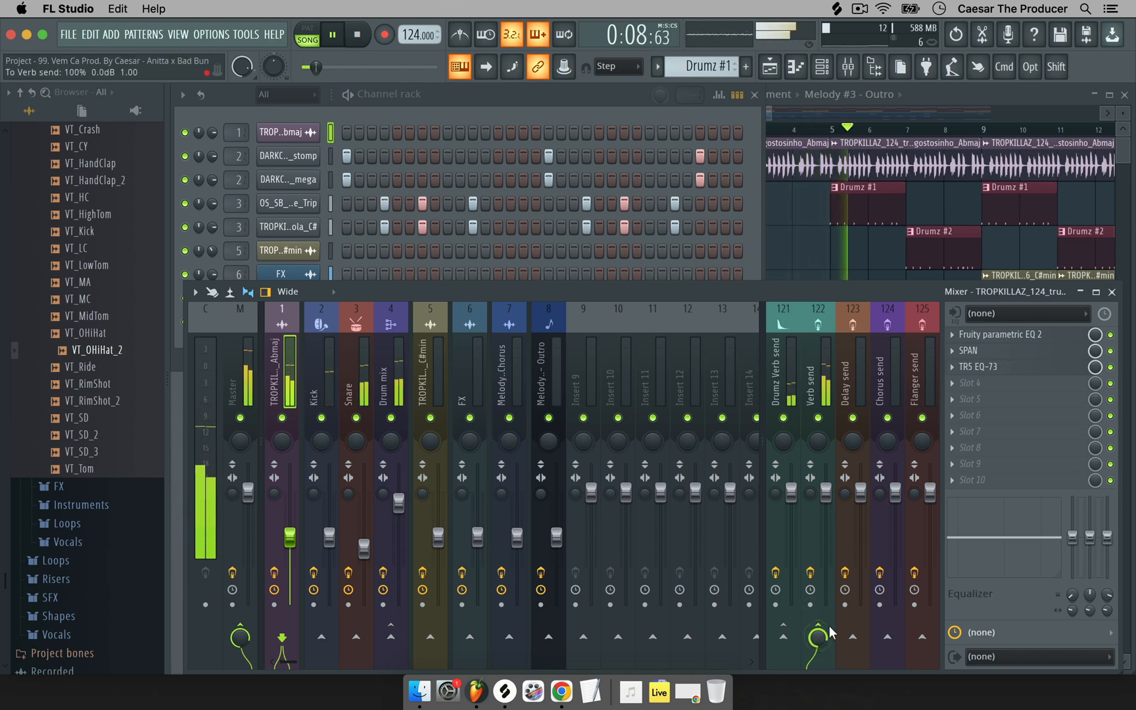
{"action": "mouse_move", "coordinate": [818, 641]}
{"action": "left_mouse_down"}
{"action": "mouse_move", "coordinate": [819, 664]}
{"action": "mouse_move", "coordinate": [818, 652]}
{"action": "left_mouse_up"}
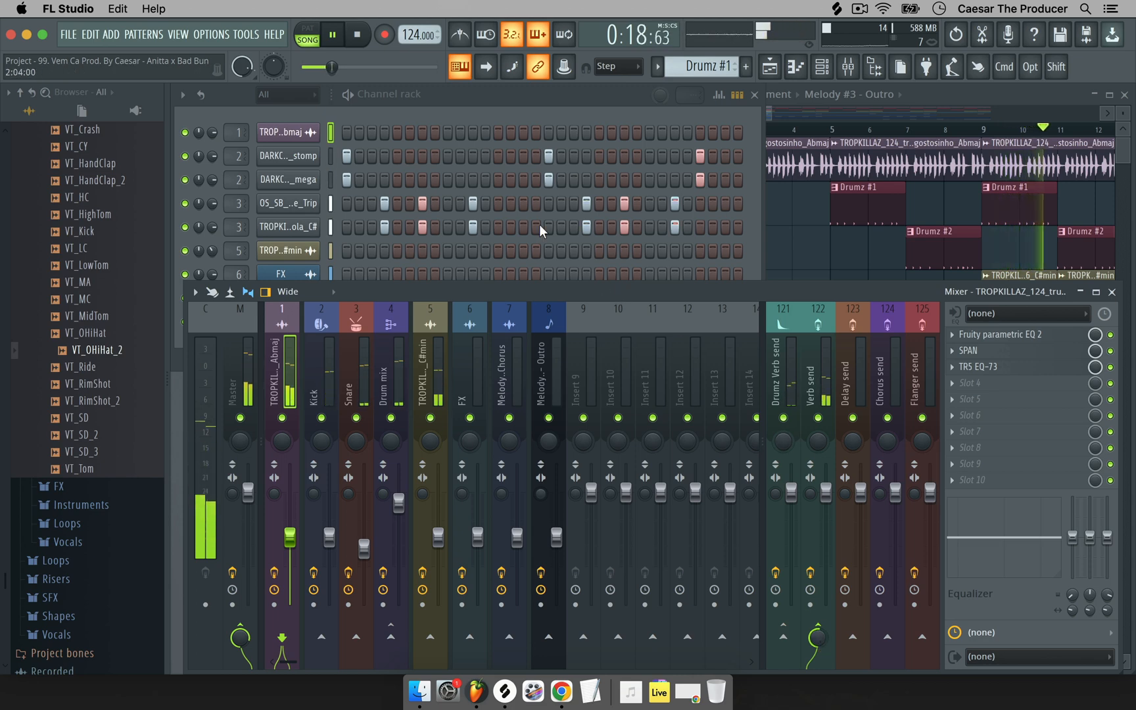
{"action": "key", "text": "space"}
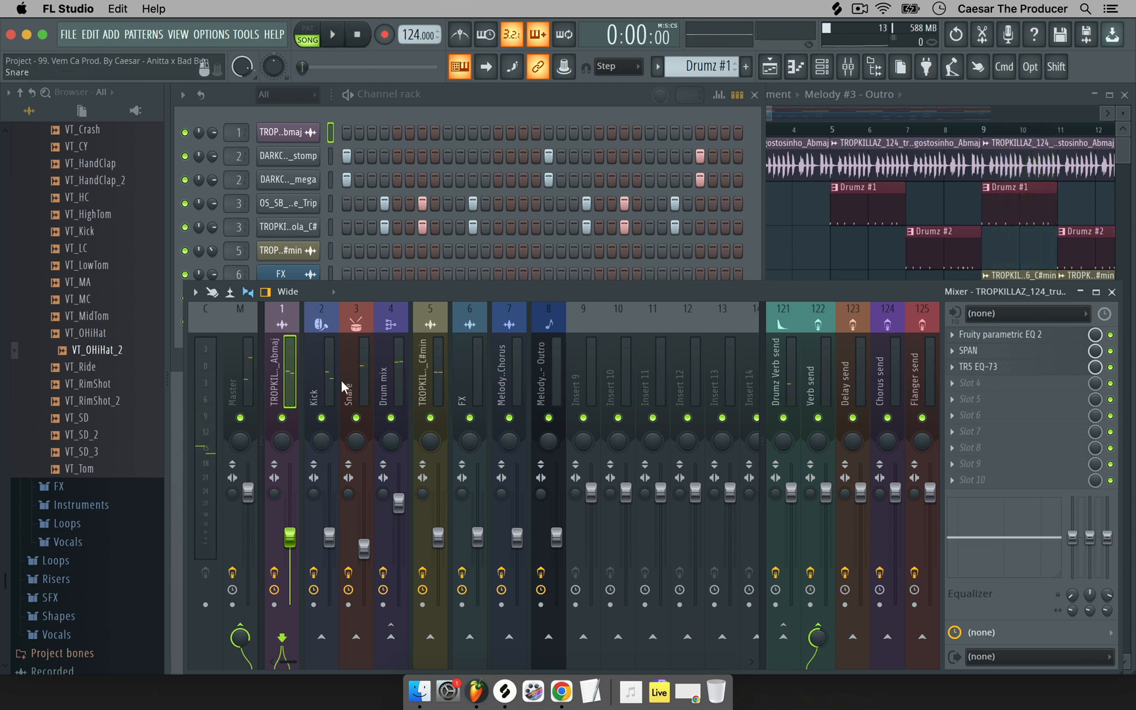
Look through the Snare, Drum mix, beatbox loop and FX mixer tracks to check their routing
{"action": "left_click", "coordinate": [424, 360]}
{"action": "left_click", "coordinate": [391, 369]}
{"action": "left_click", "coordinate": [438, 375]}
{"action": "left_click", "coordinate": [459, 377]}
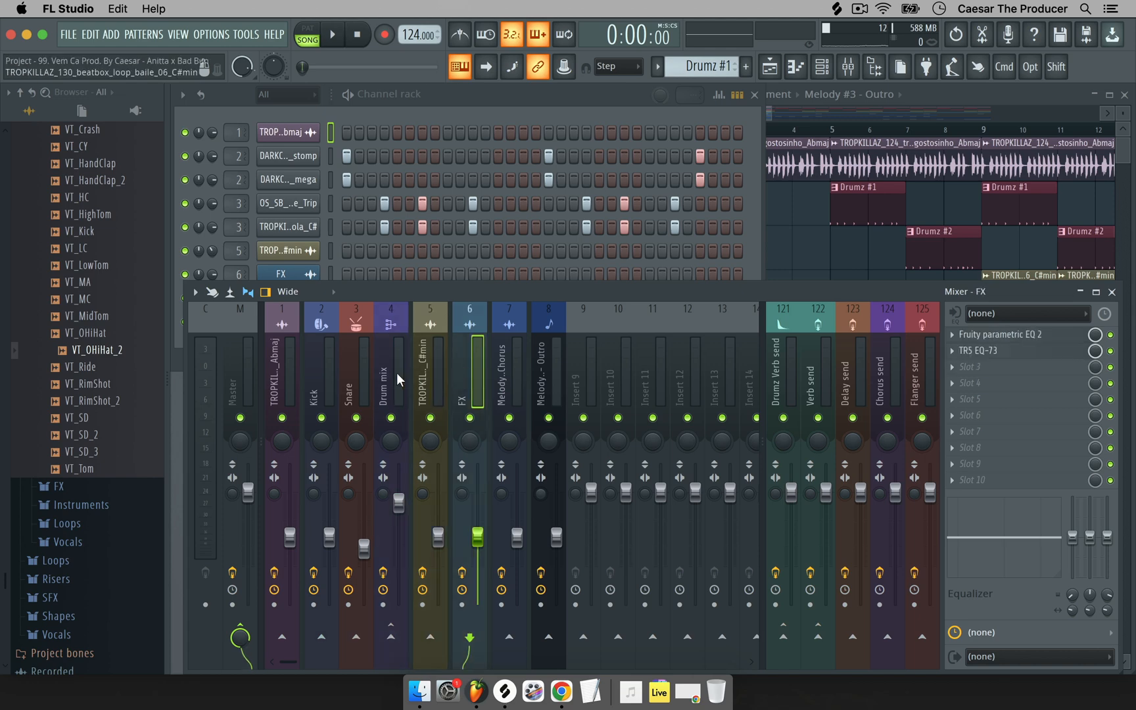
{"action": "left_click", "coordinate": [395, 373]}
{"action": "left_click", "coordinate": [359, 371]}
{"action": "left_click", "coordinate": [379, 370]}
{"action": "left_click", "coordinate": [453, 379]}
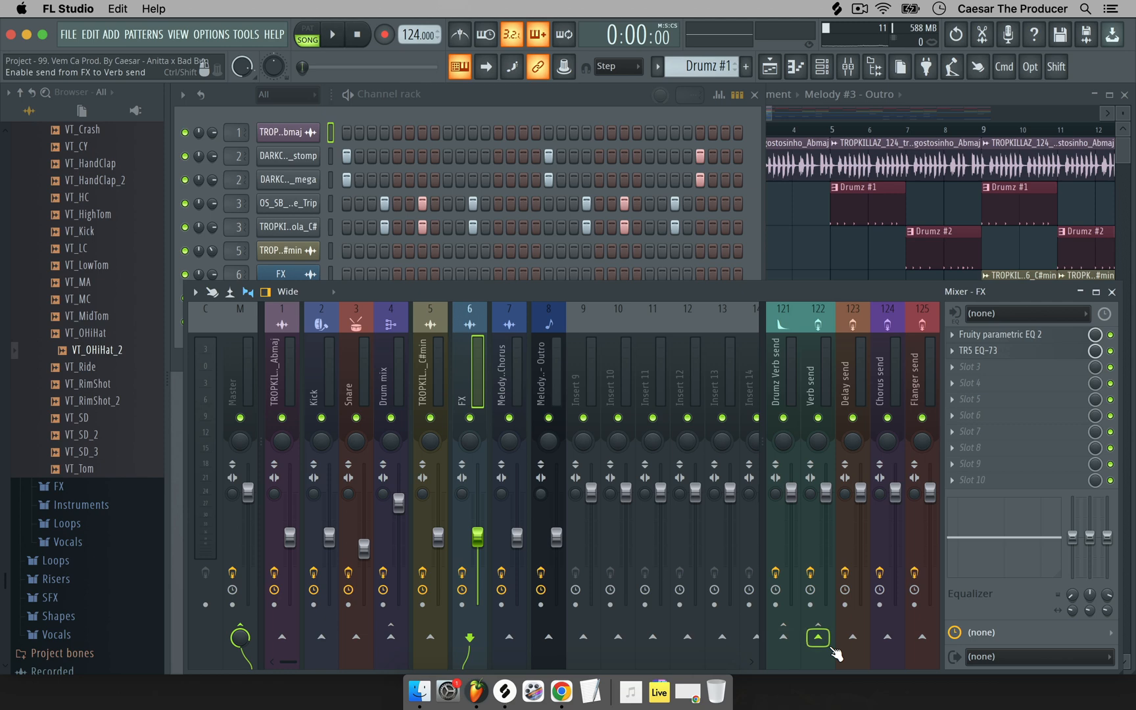
Review the Drumz Verb, Verb and Delay send tracks, and return to the trumpet loop track
{"action": "left_click", "coordinate": [790, 377]}
{"action": "left_click", "coordinate": [813, 382]}
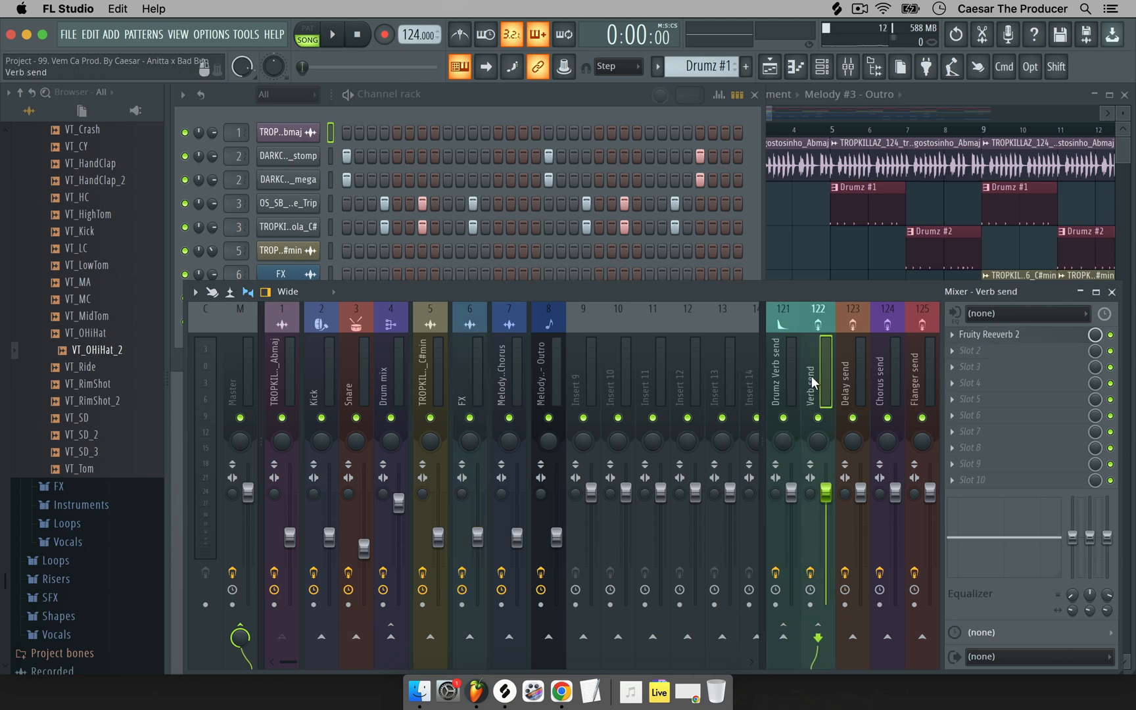
{"action": "left_click", "coordinate": [858, 377]}
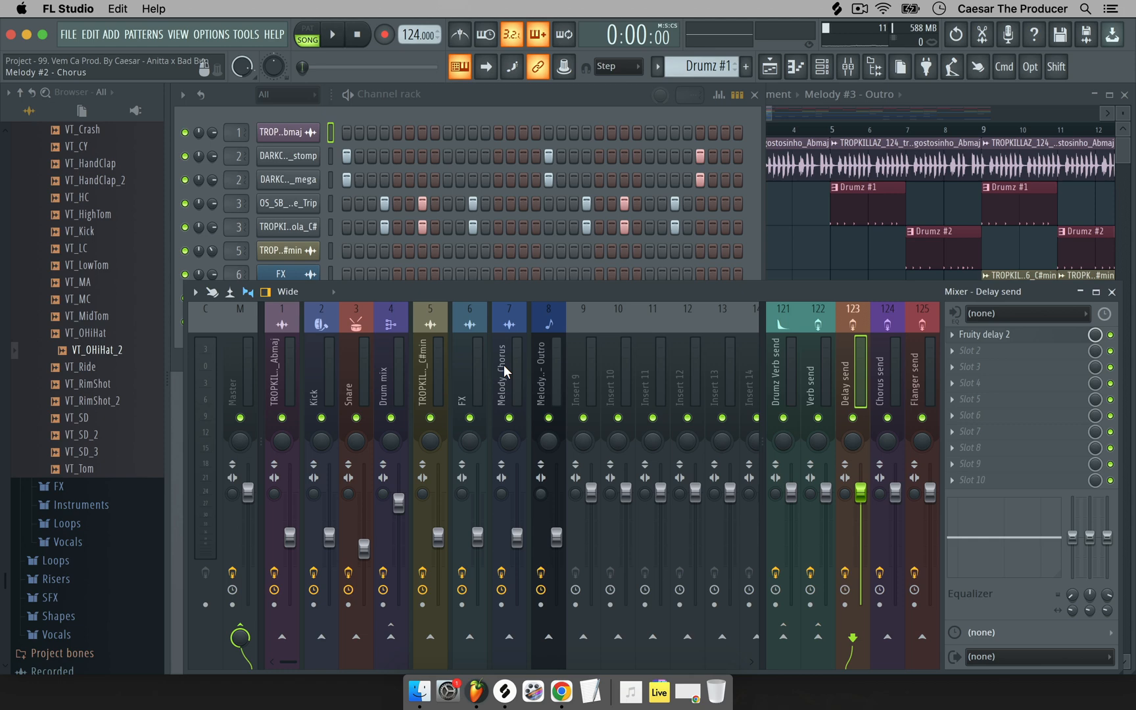
{"action": "left_click", "coordinate": [284, 366]}
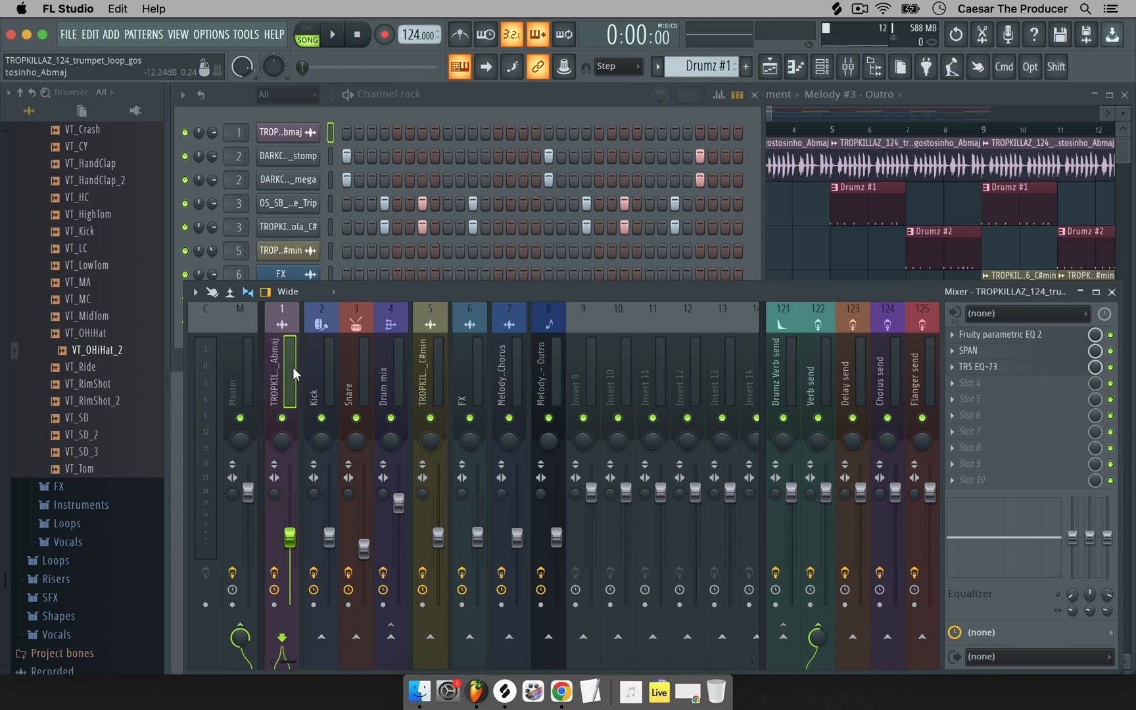
Review the effect slots and routing of the Delay send and Drum mix mixer tracks
{"action": "left_click", "coordinate": [850, 372]}
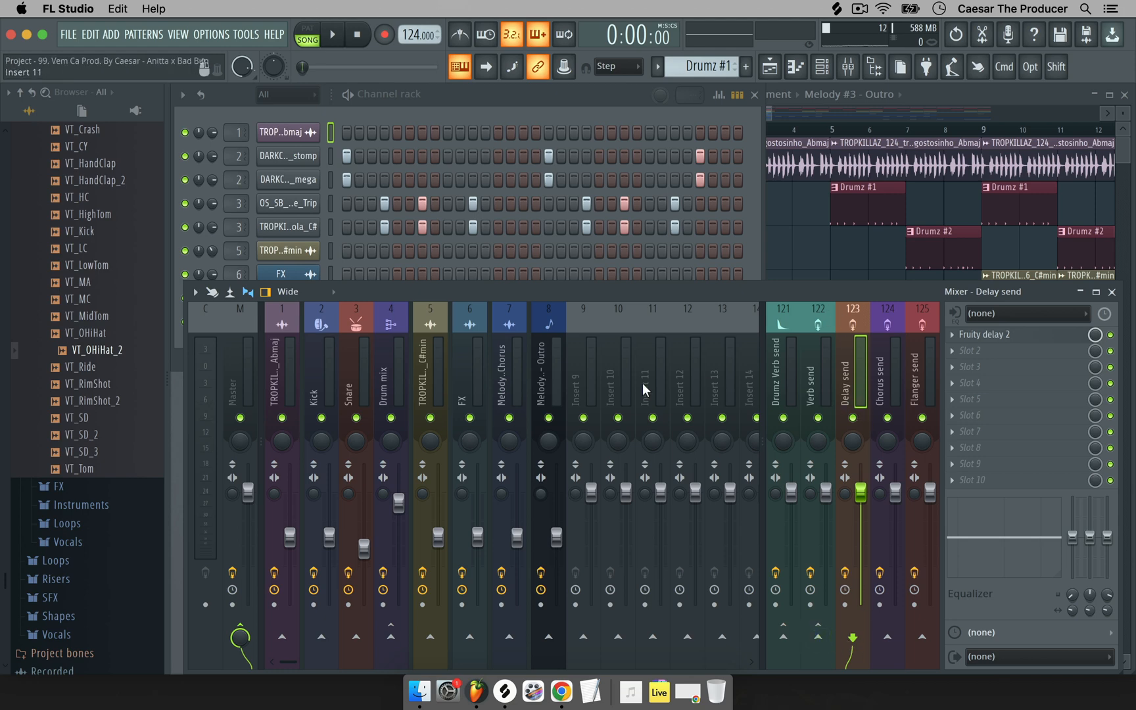
{"action": "left_click", "coordinate": [393, 367]}
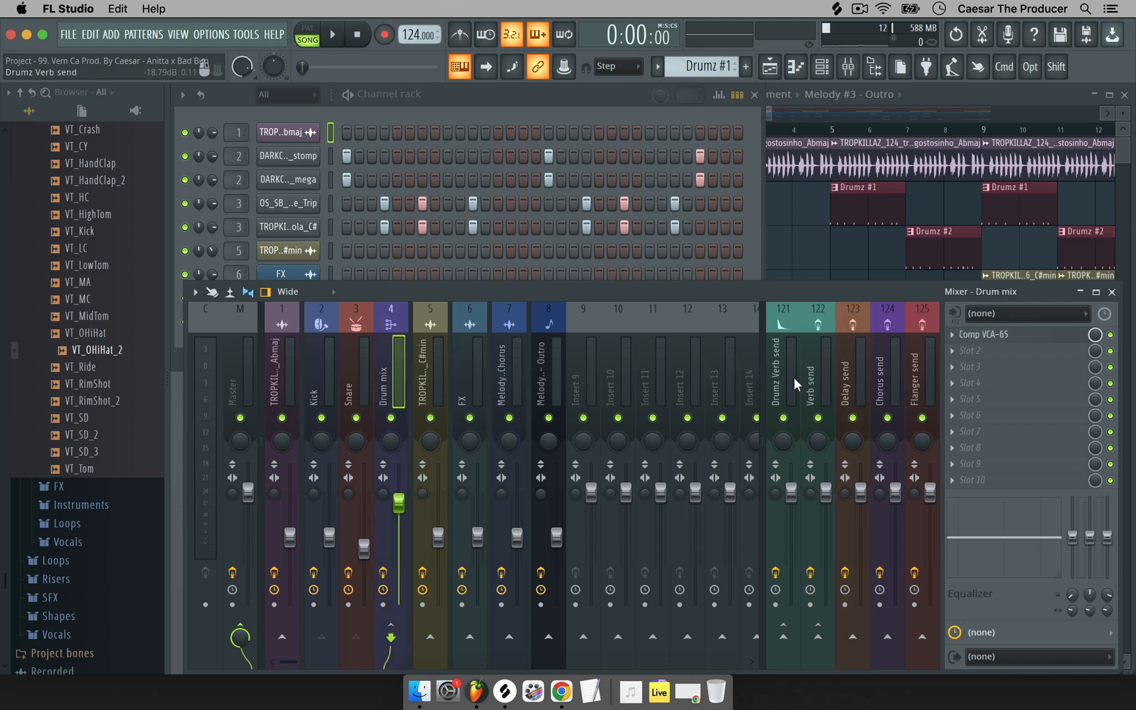
Try routing the beatbox loop track to the Verb, Delay and Chorus sends in turn, removing each route again
{"action": "left_click", "coordinate": [417, 379]}
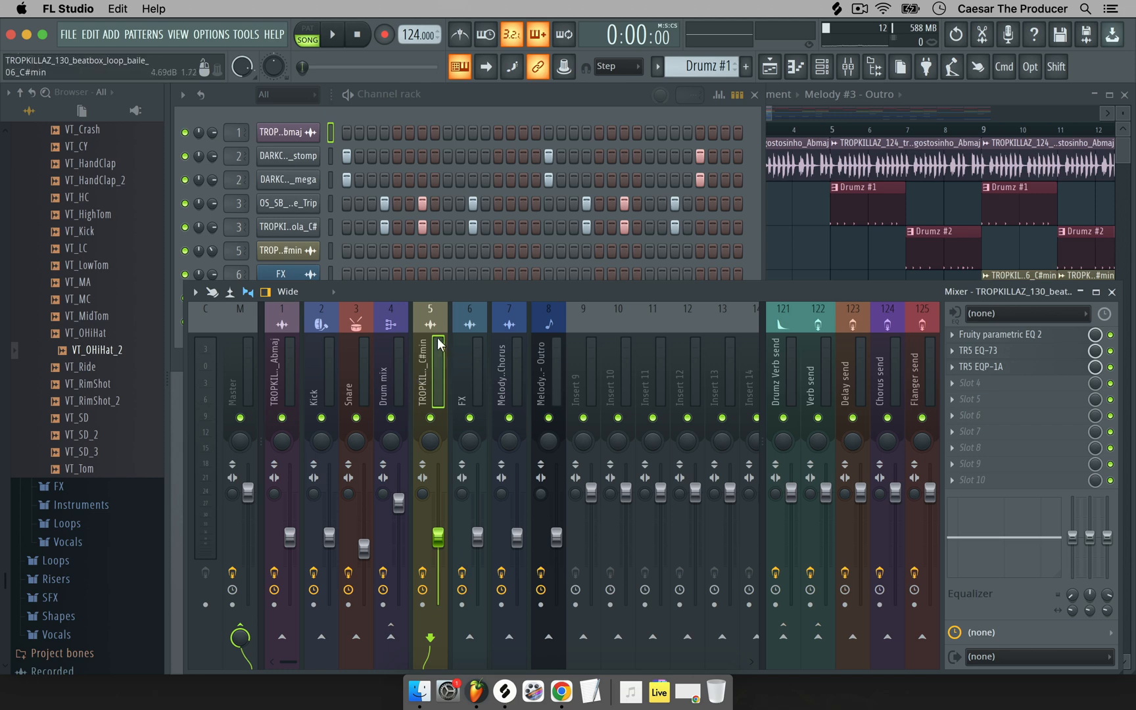
{"action": "left_click", "coordinate": [817, 639]}
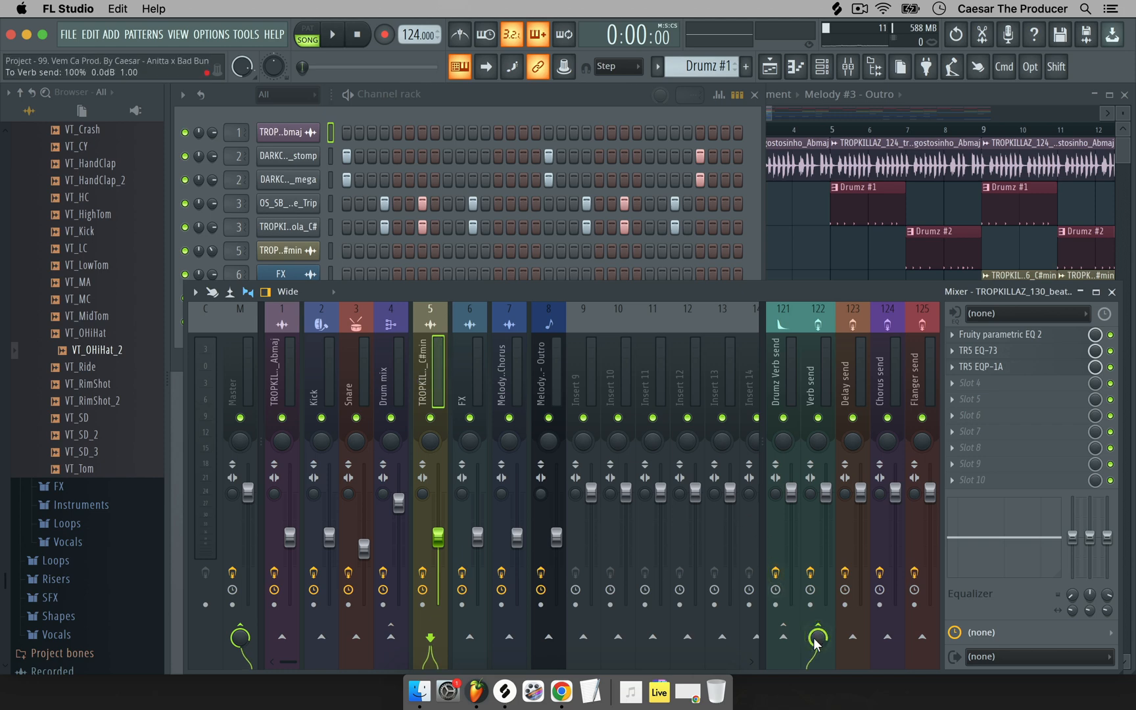
{"action": "left_click", "coordinate": [853, 638]}
{"action": "left_click", "coordinate": [854, 627]}
{"action": "left_click", "coordinate": [889, 636]}
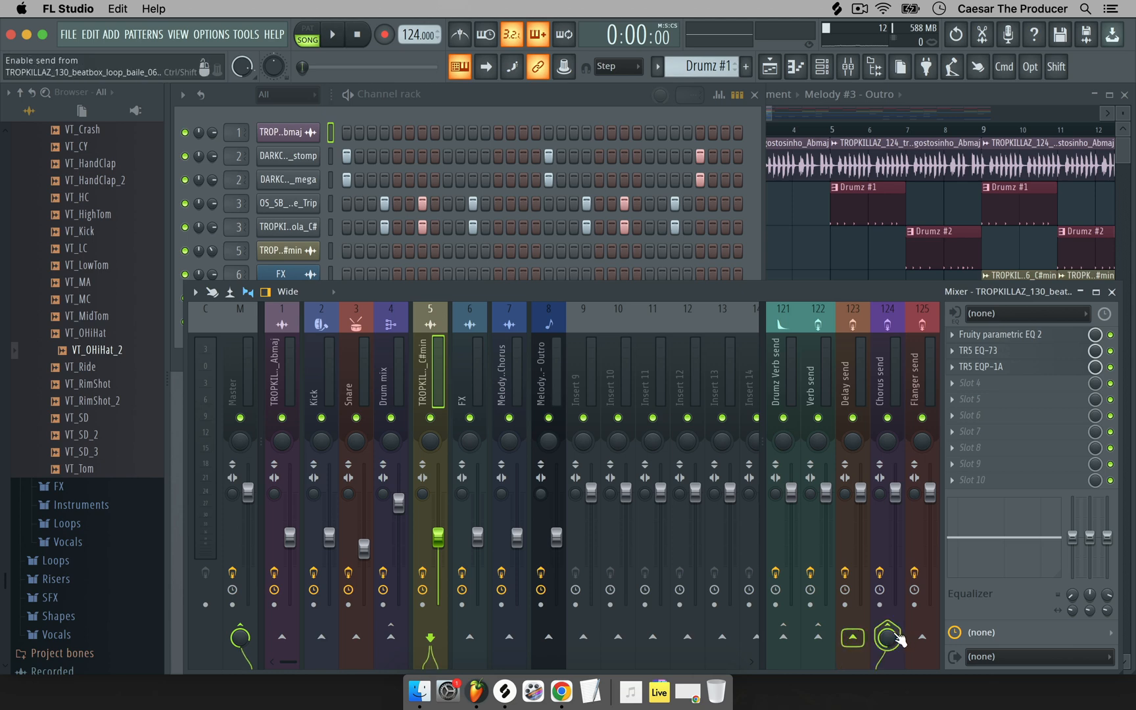
{"action": "left_click", "coordinate": [890, 626]}
{"action": "left_click", "coordinate": [888, 635]}
{"action": "left_click", "coordinate": [886, 627]}
Check the Delay send track again and return to the Drum mix track
{"action": "left_click", "coordinate": [842, 317]}
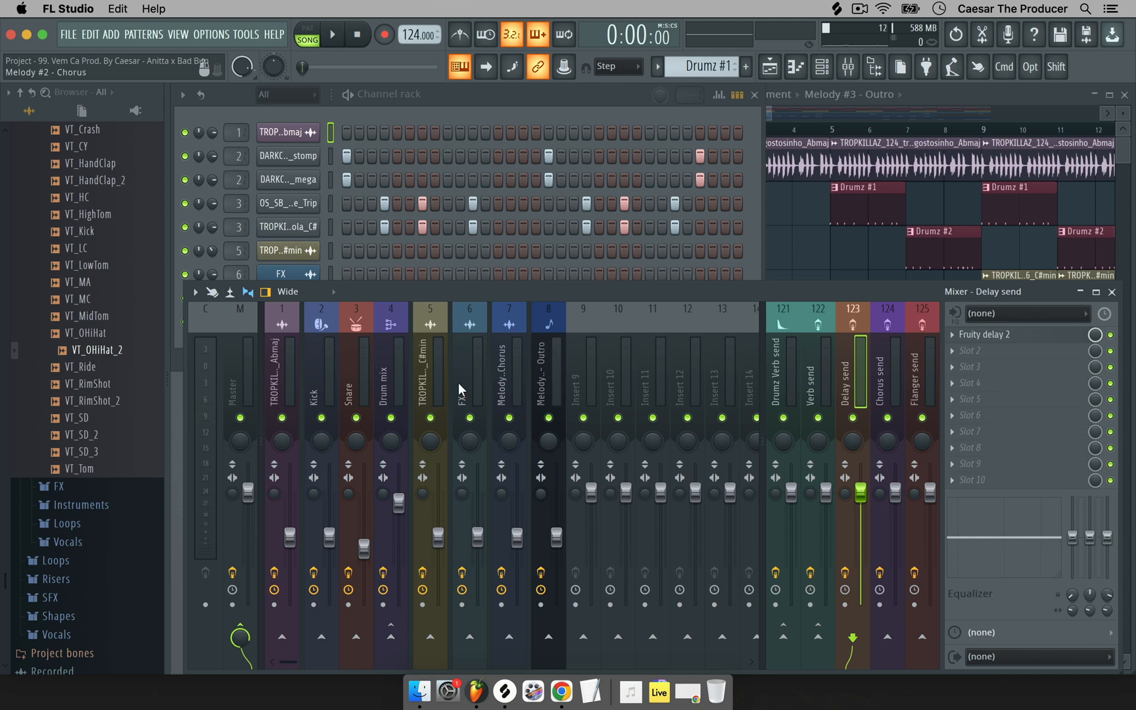
{"action": "left_click", "coordinate": [386, 389]}
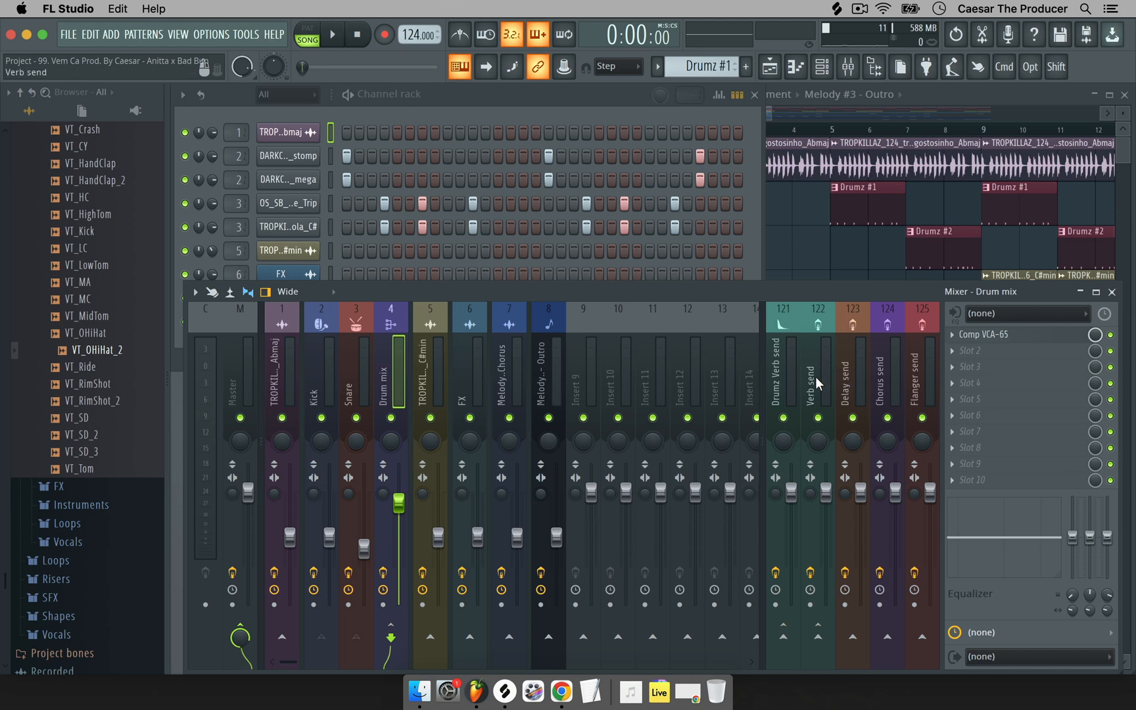